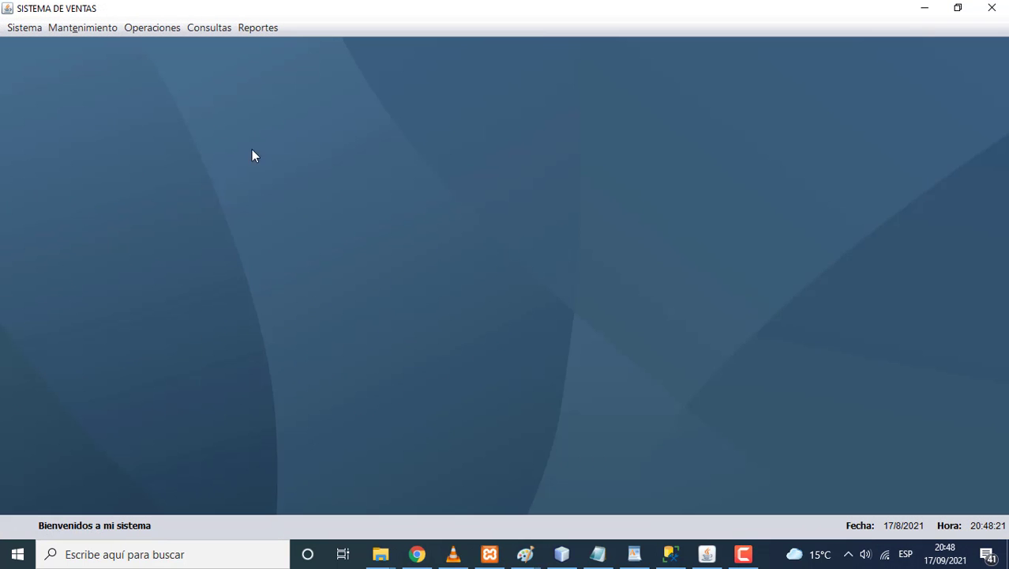
Step: Open the Clientes form from the Mantenimiento menu
click(84, 28)
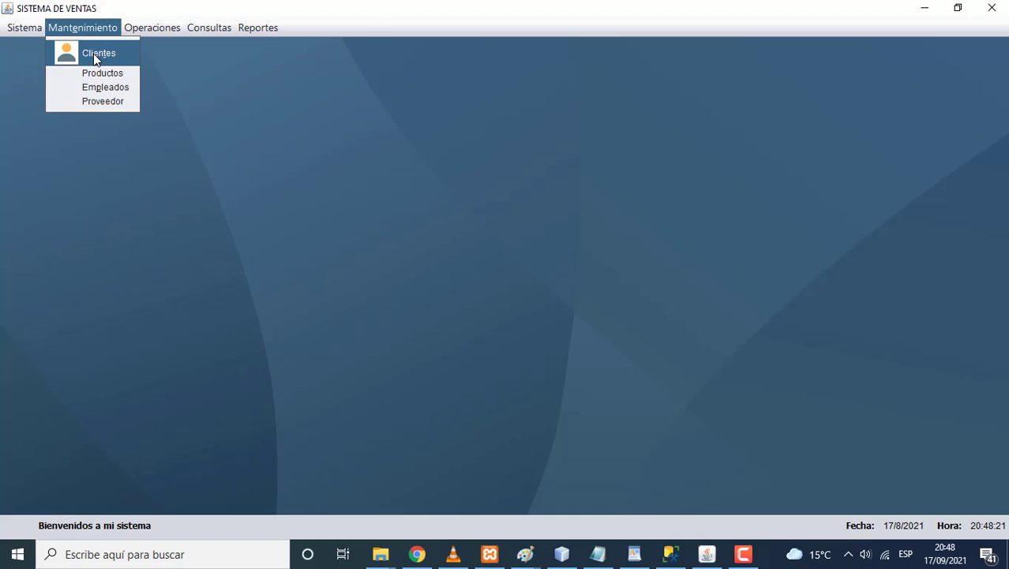
click(93, 57)
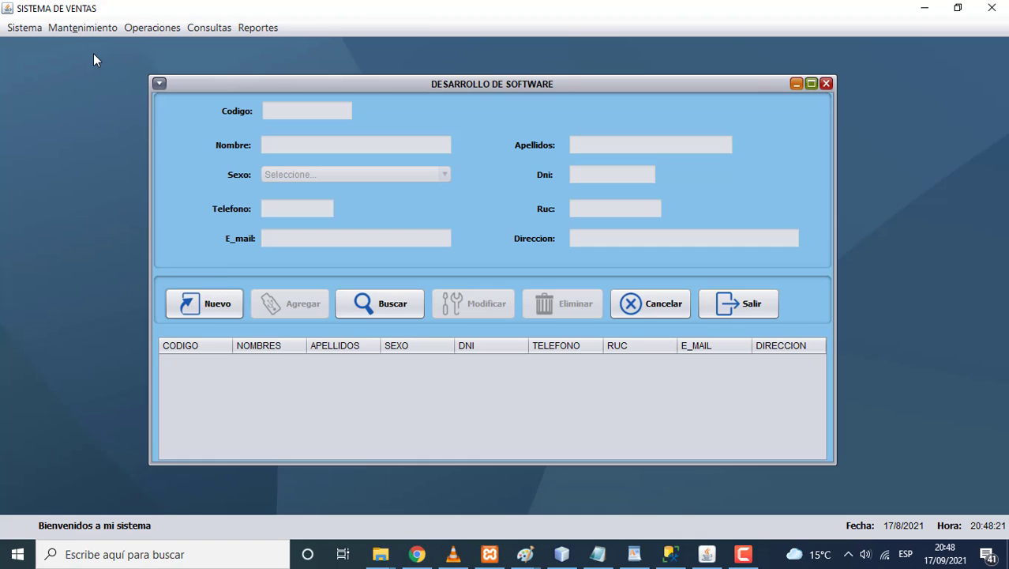
click(236, 300)
click(655, 307)
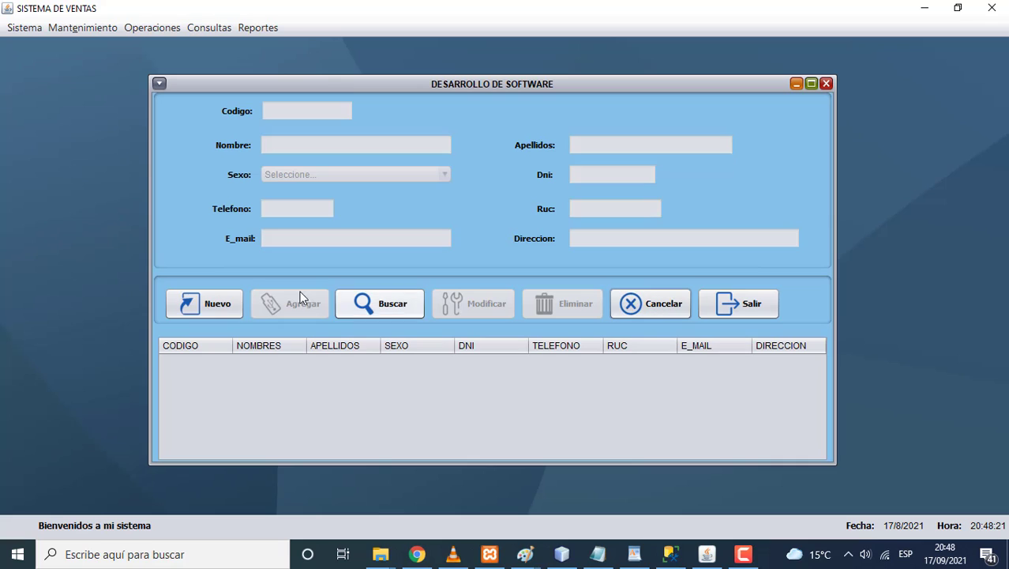
click(227, 302)
text(100)
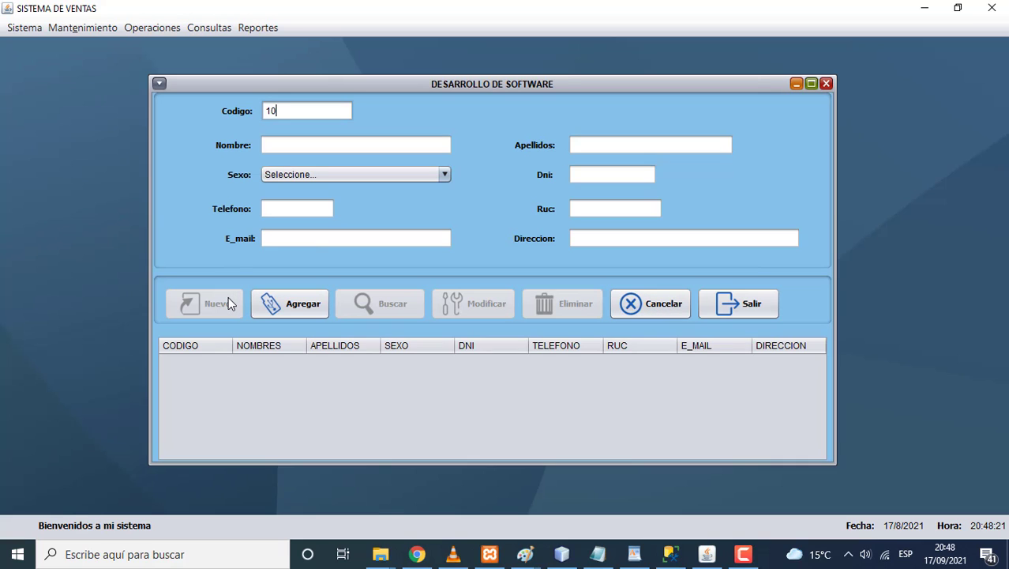
click(290, 307)
click(533, 304)
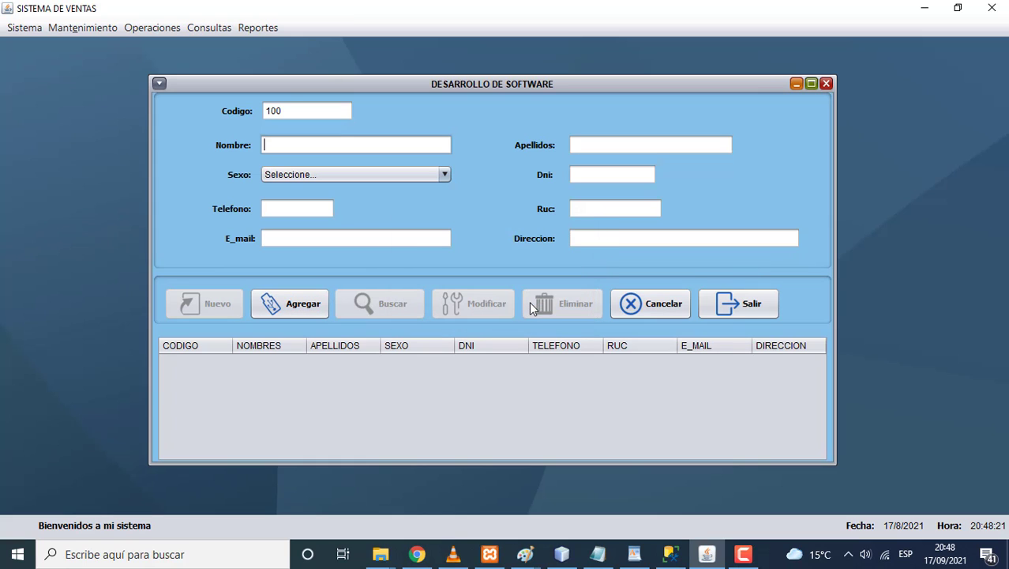
click(305, 310)
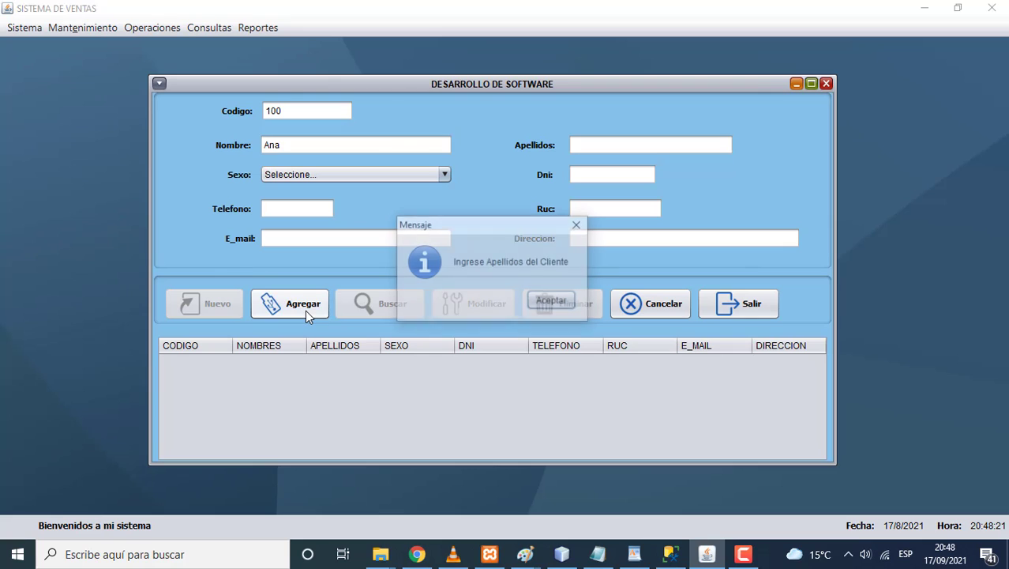
click(552, 302)
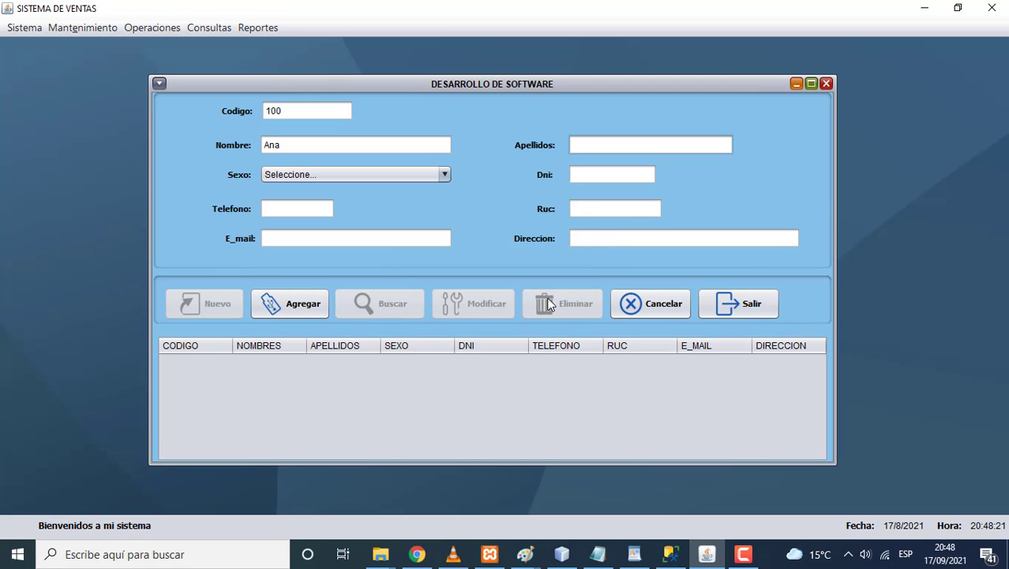
click(308, 307)
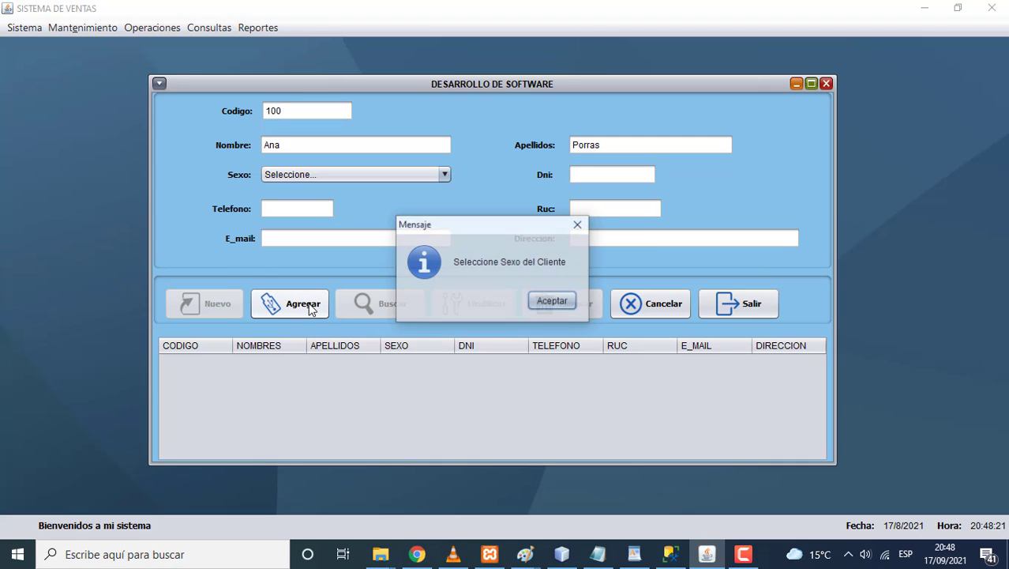
click(552, 301)
click(297, 174)
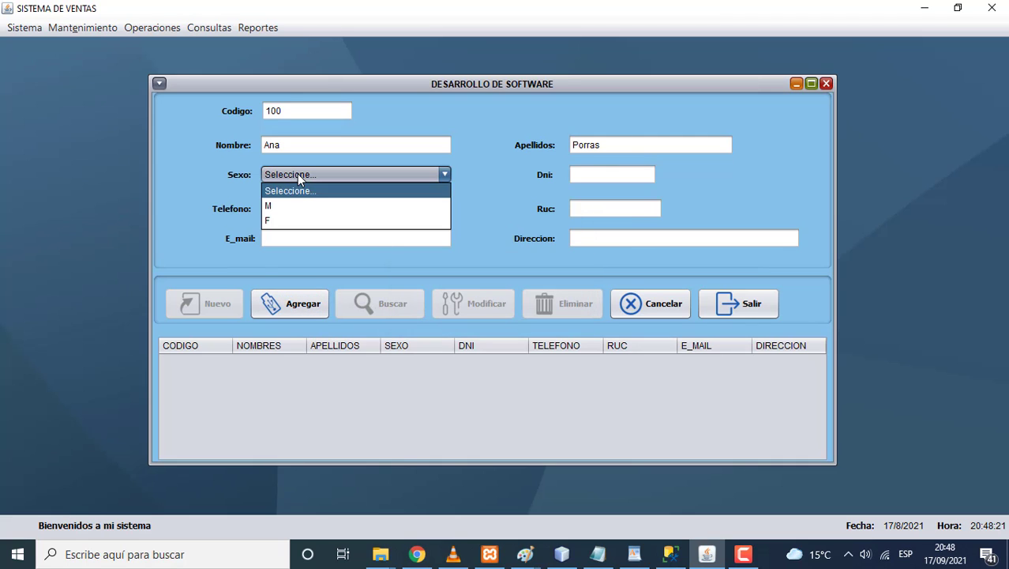
click(282, 220)
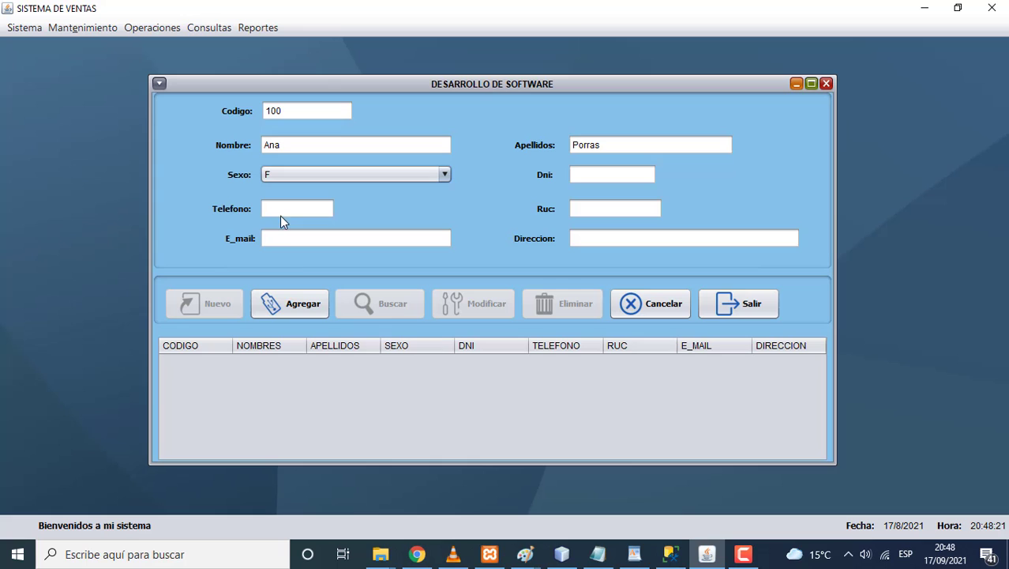
click(308, 305)
click(539, 303)
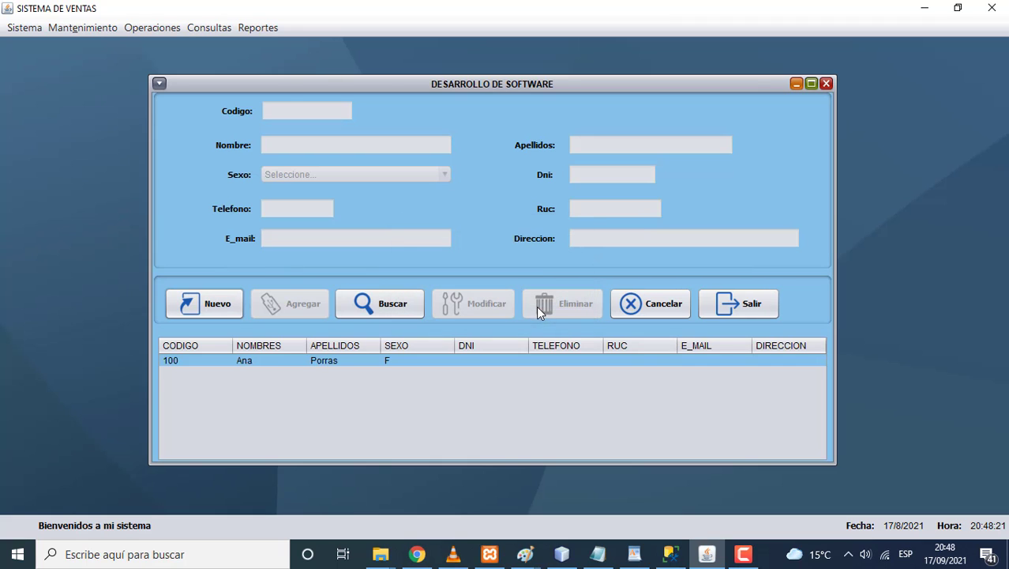
Step: Start a new client with code 200, dismissing the missing-code and missing-name warnings
click(226, 307)
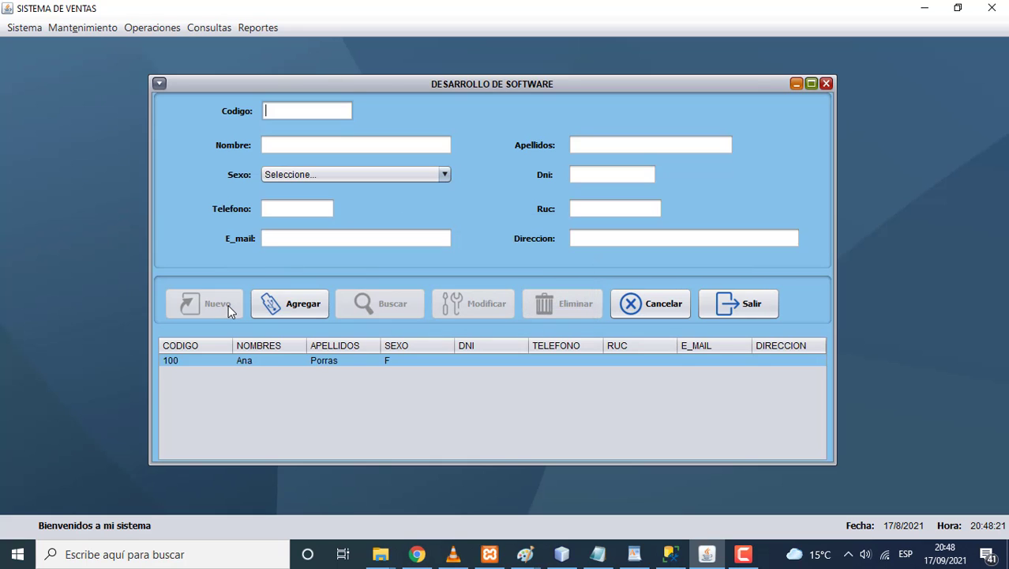
text(200)
key(BackSpace)
key(BackSpace)
key(BackSpace)
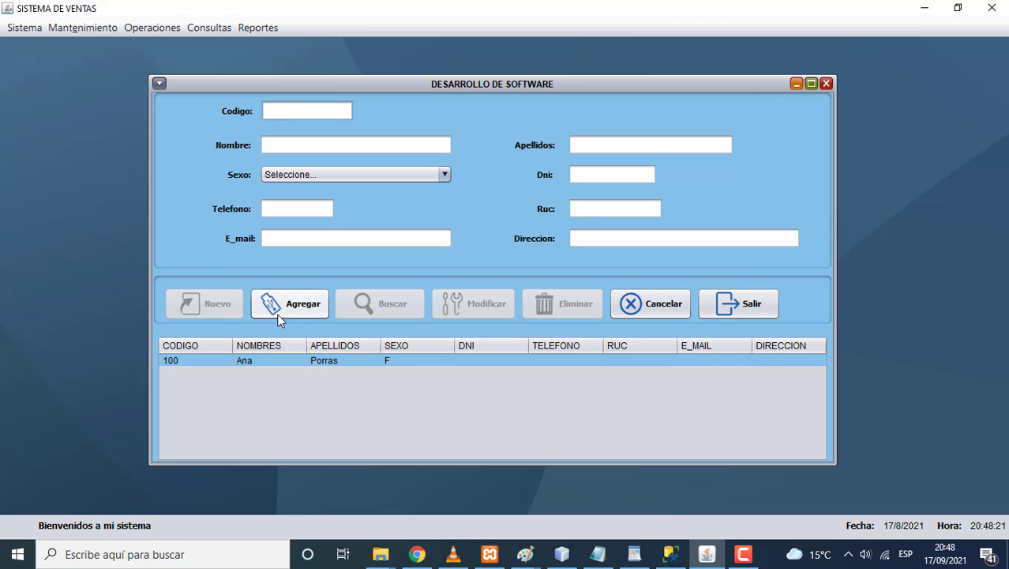
click(286, 311)
click(545, 304)
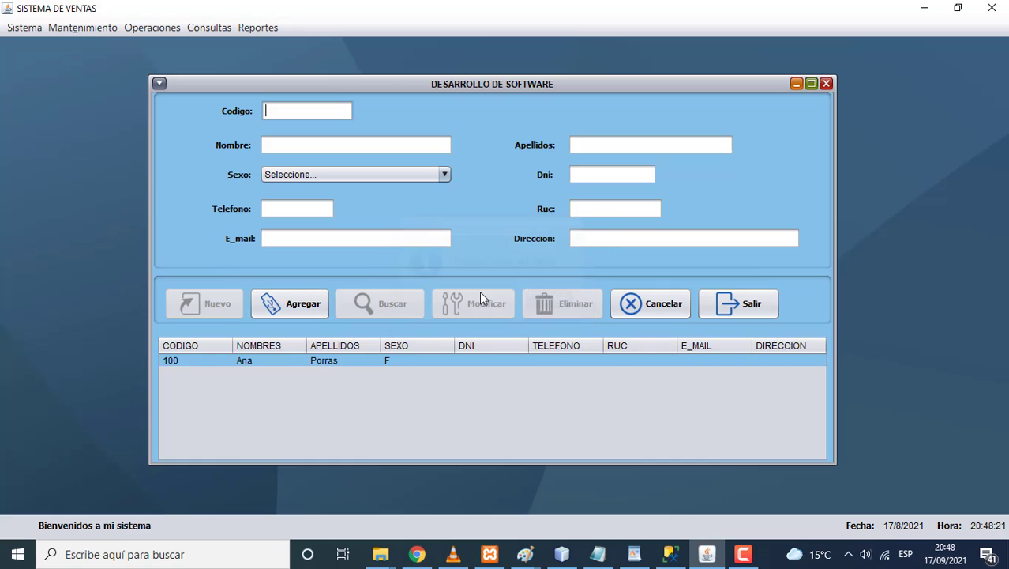
text(200)
click(316, 301)
click(546, 303)
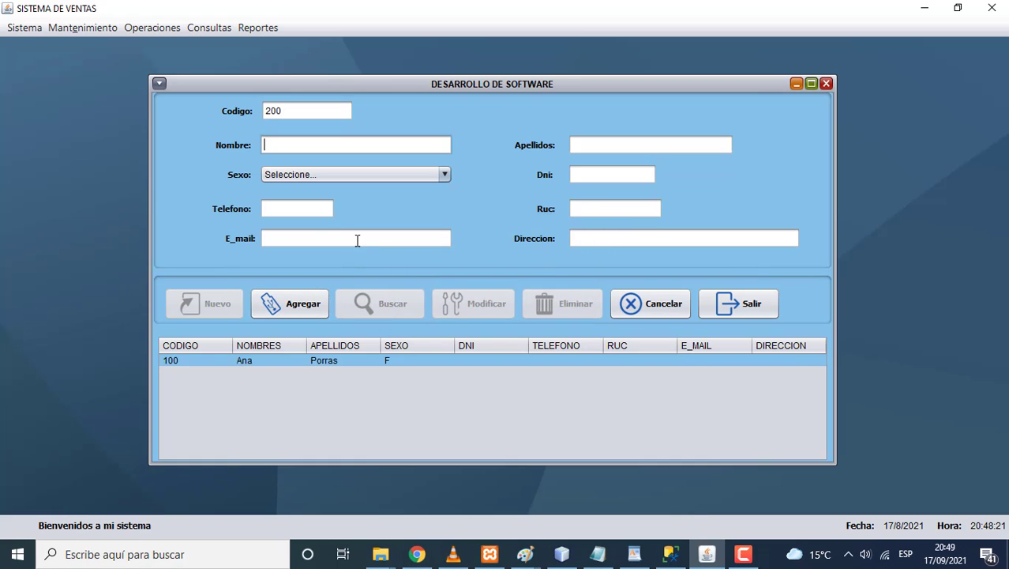
click(590, 140)
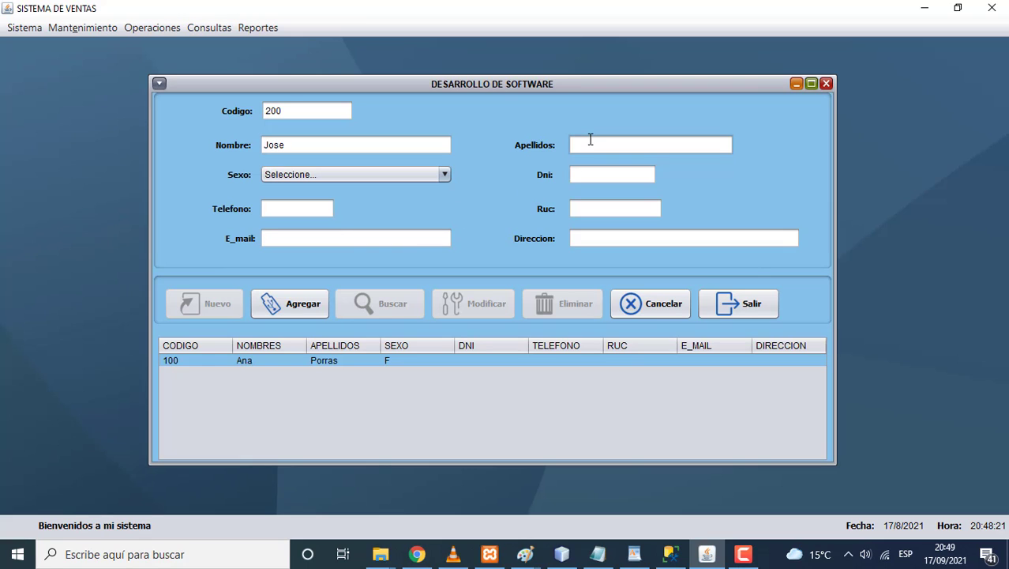
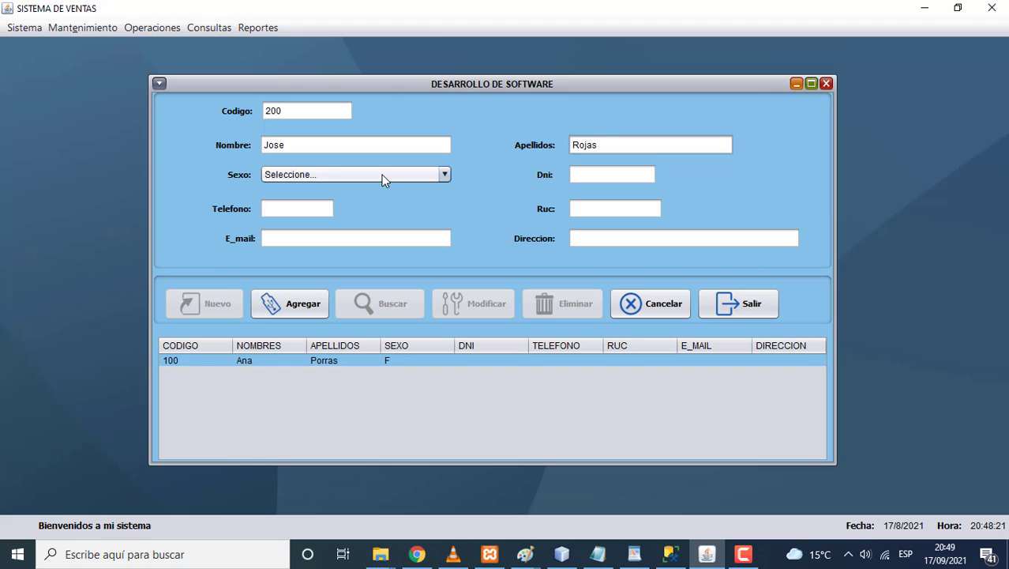
click(382, 177)
click(323, 208)
click(313, 208)
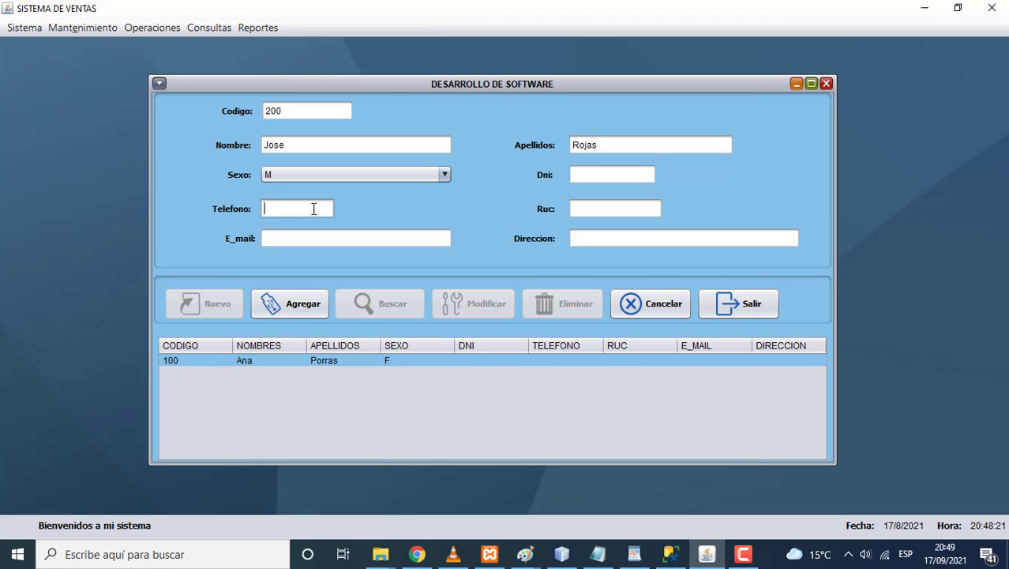
text(222222222)
click(313, 303)
click(544, 302)
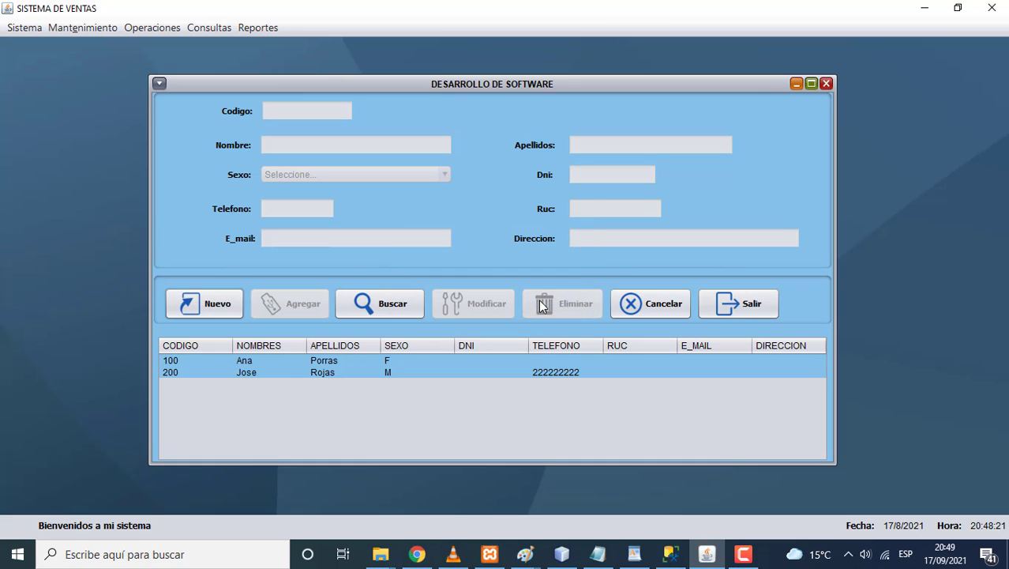
click(232, 306)
text(300)
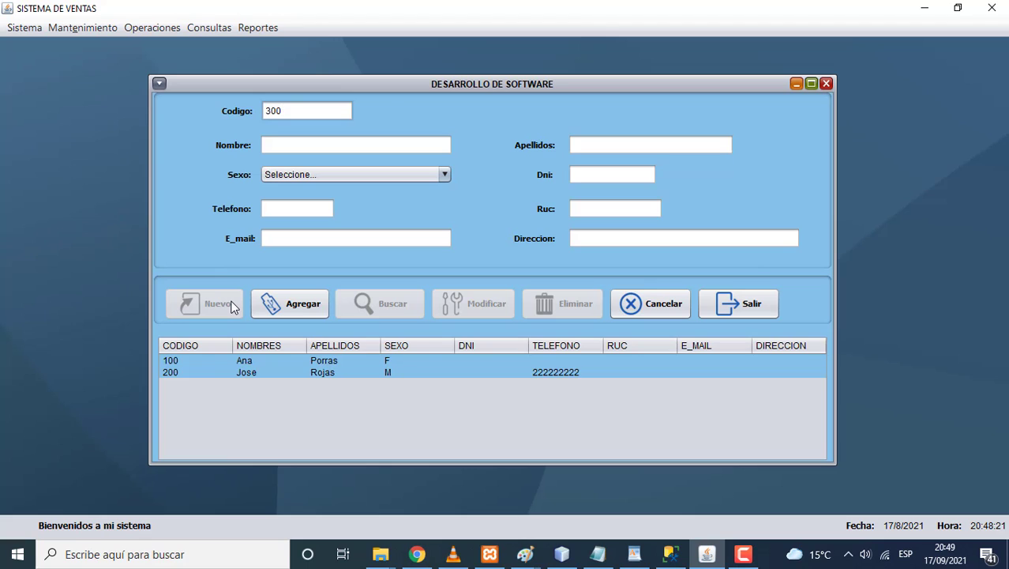
click(286, 145)
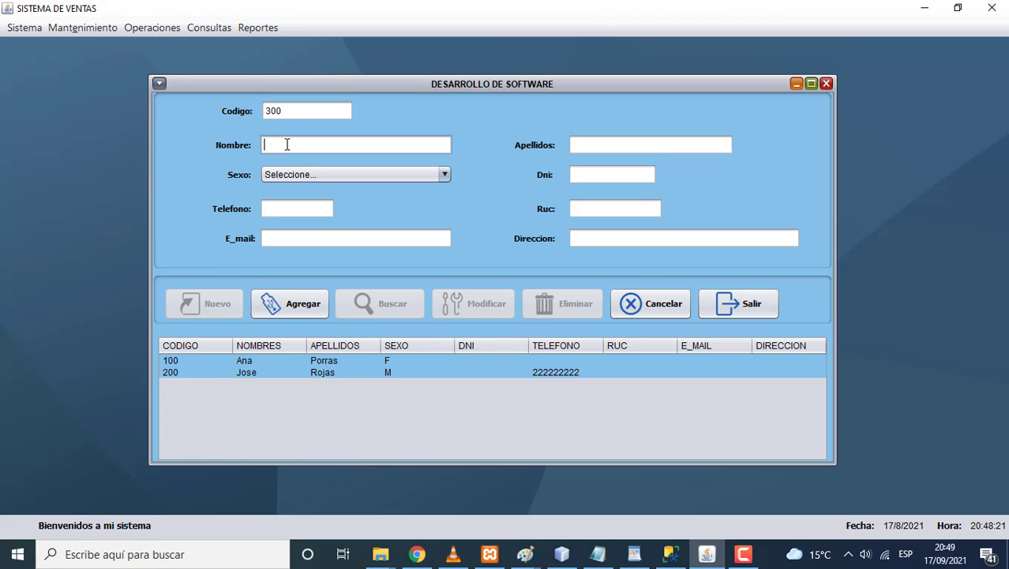
click(590, 147)
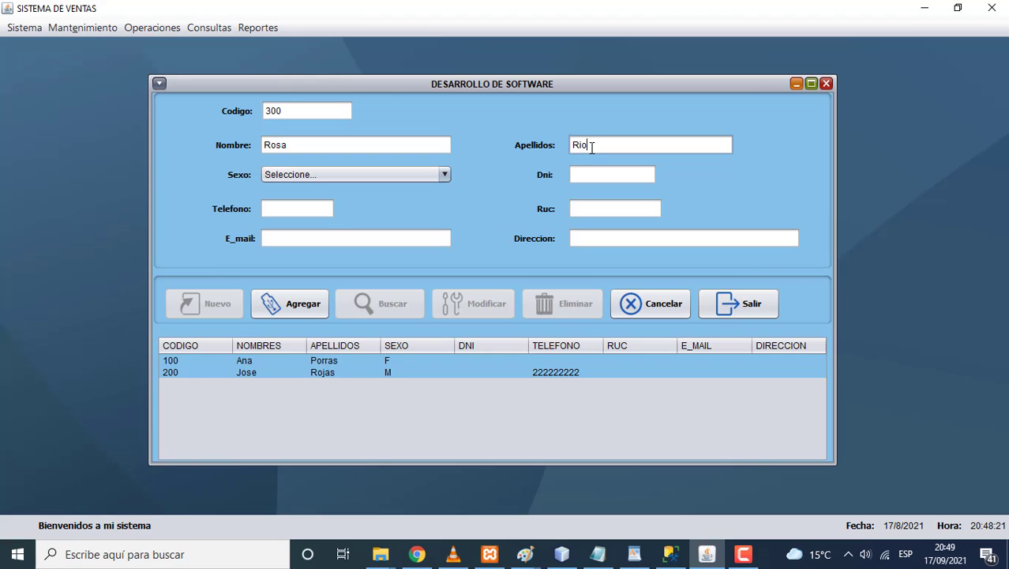
click(395, 176)
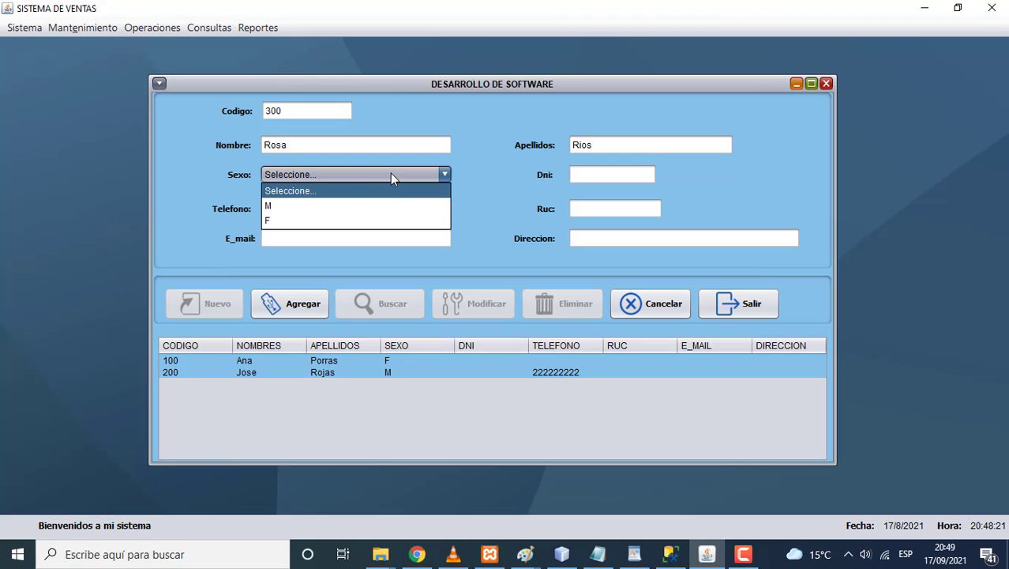
click(316, 220)
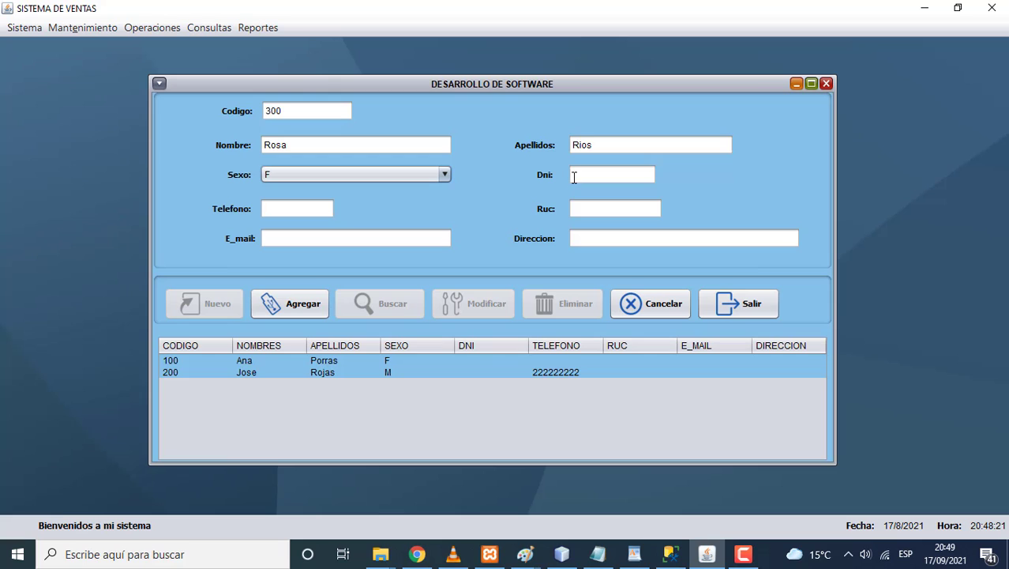
click(574, 175)
text(66666666)
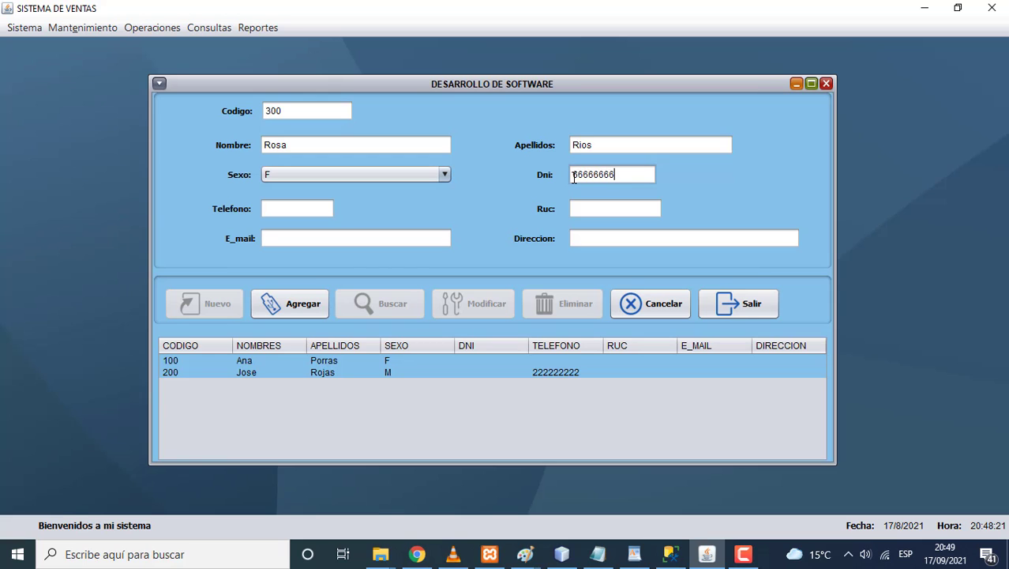
click(304, 307)
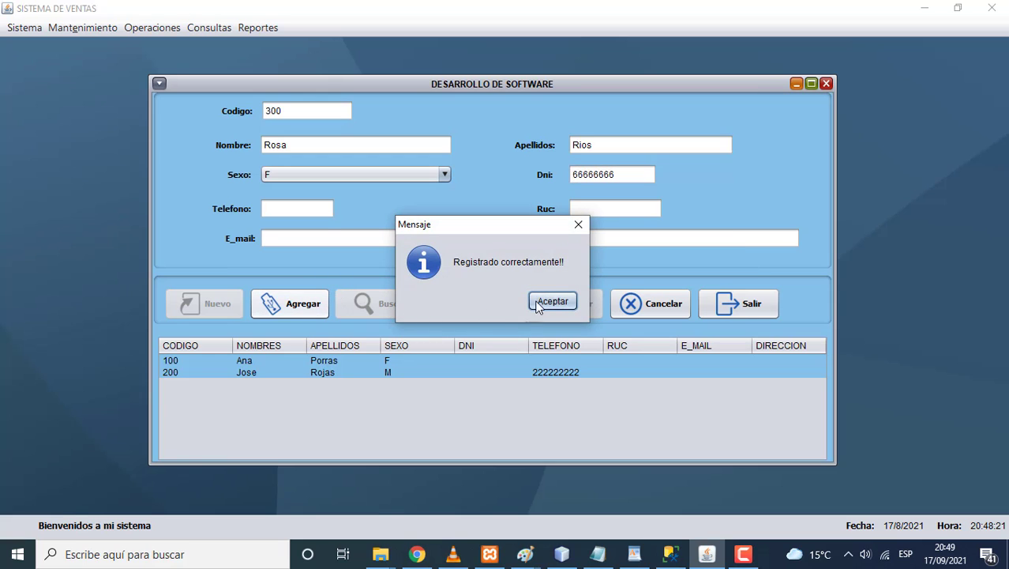
click(543, 304)
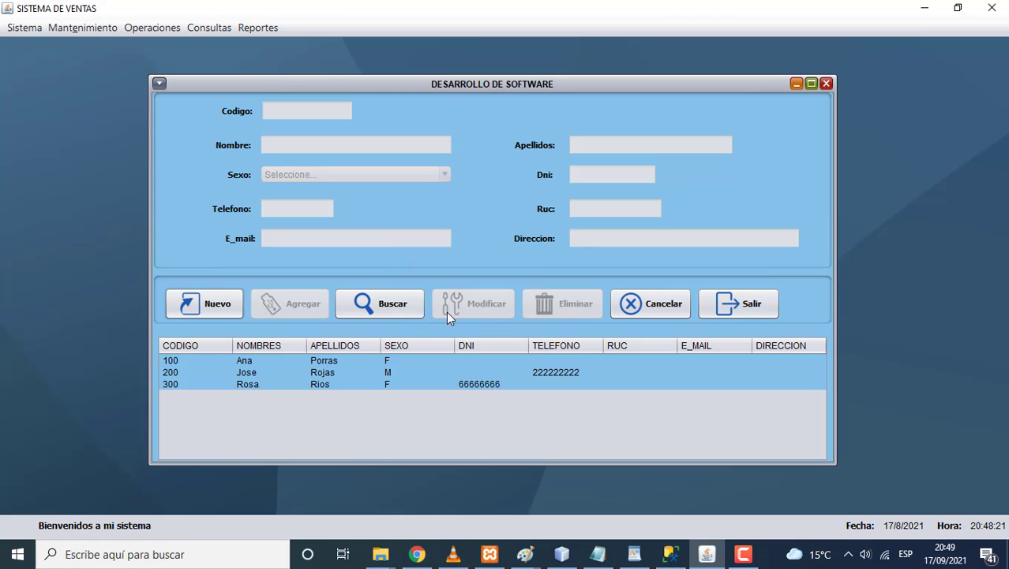
Step: Search for client code 20000, dismiss the not-found message, and start a new code search
click(409, 310)
text(2)
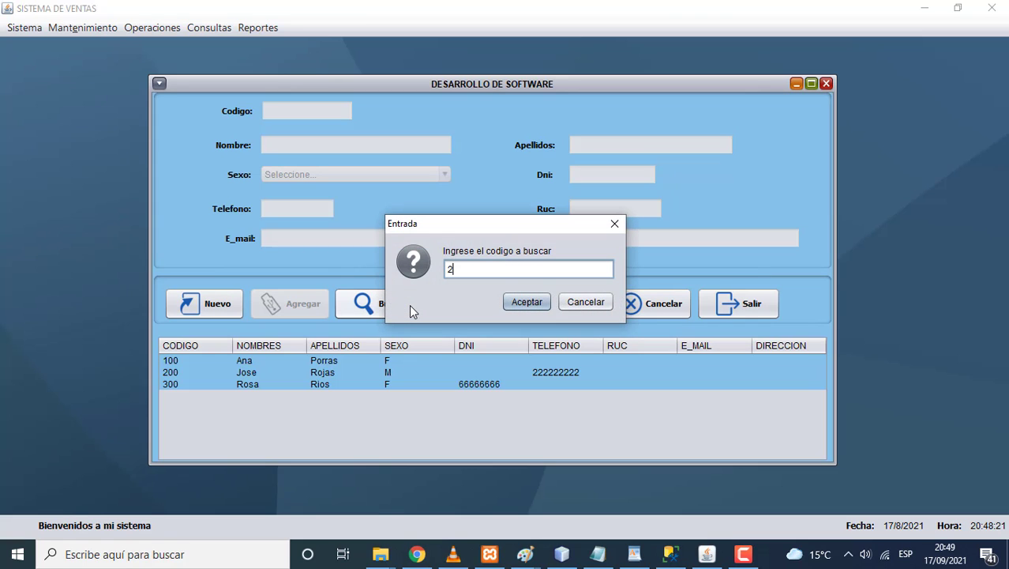
text(0000)
click(526, 308)
click(542, 306)
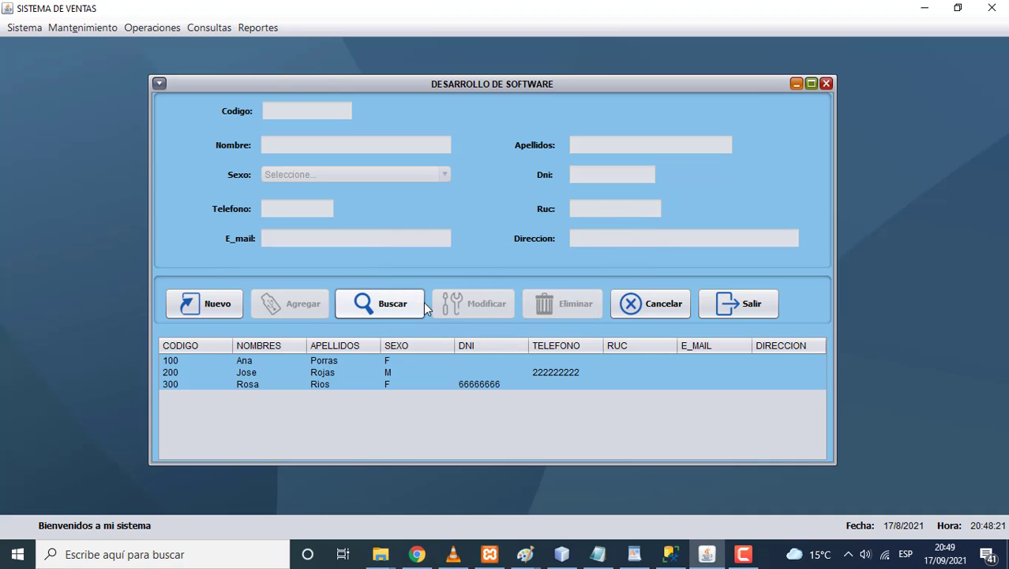
click(405, 308)
text(200)
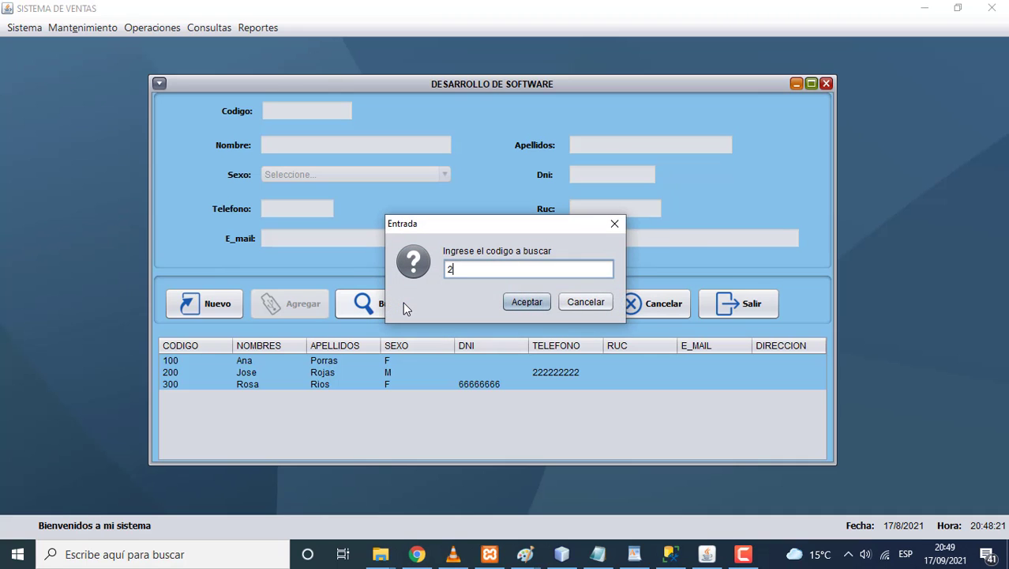
click(522, 304)
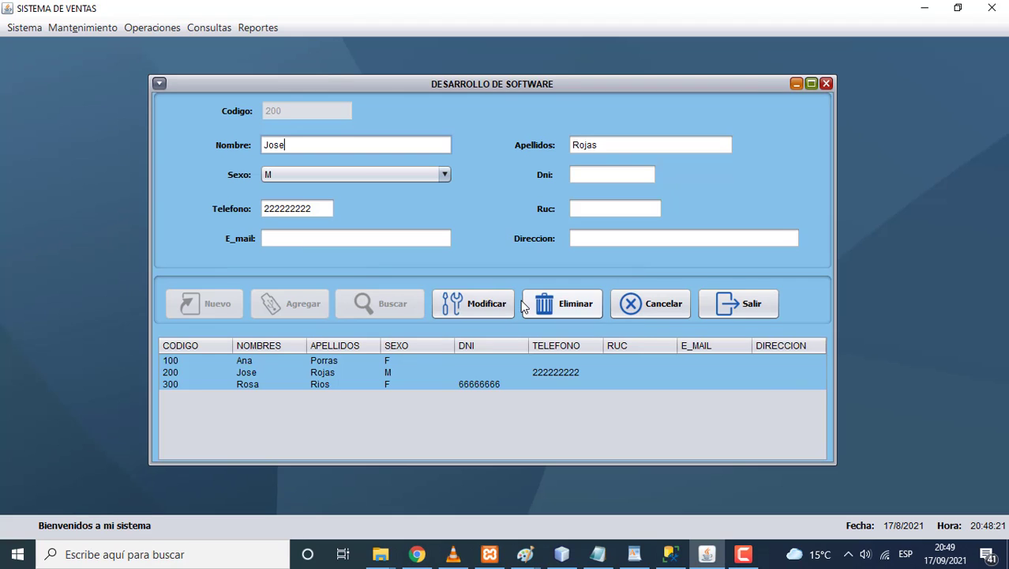
click(578, 173)
text(99999999)
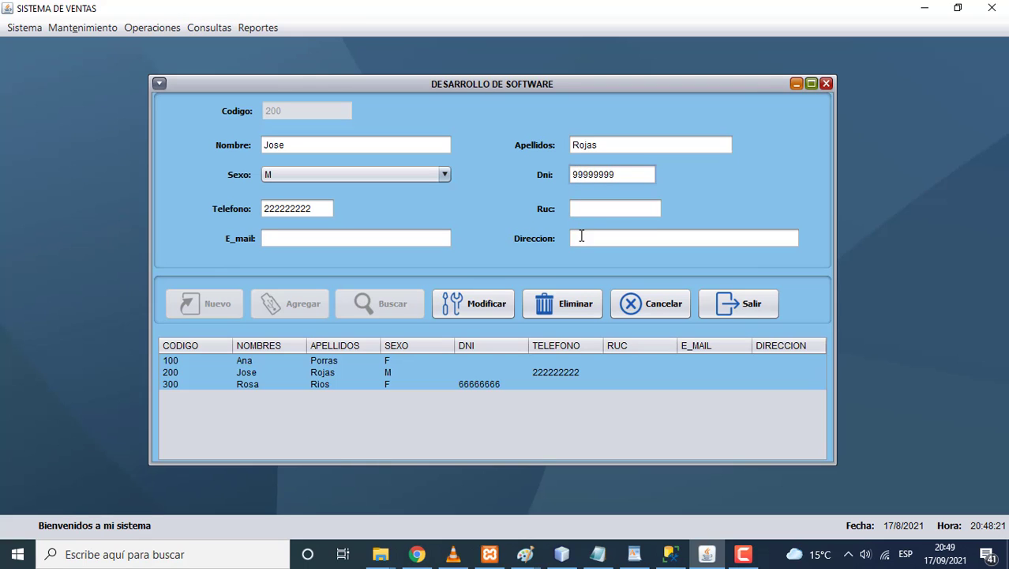
click(581, 236)
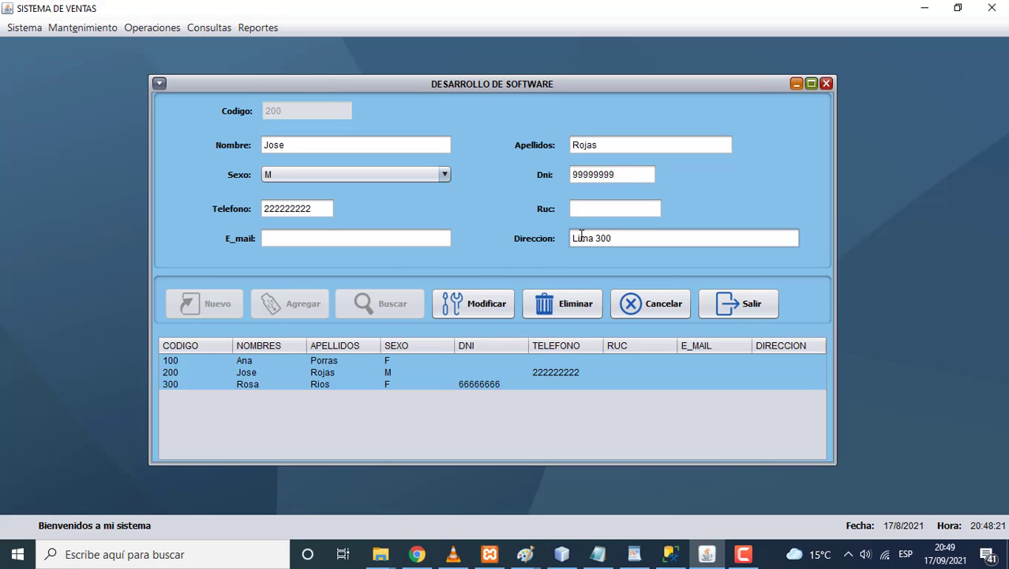
click(488, 293)
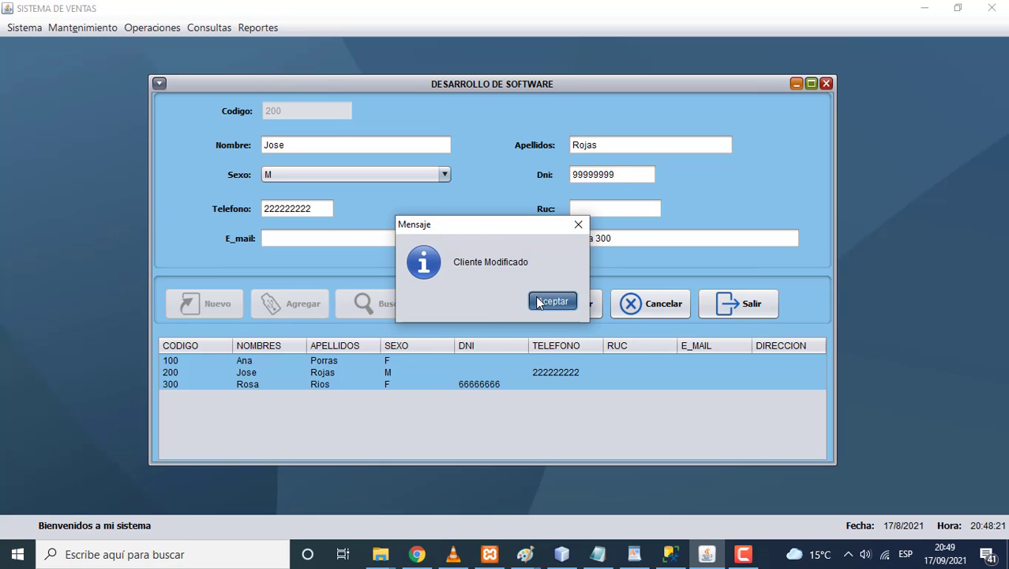
click(541, 303)
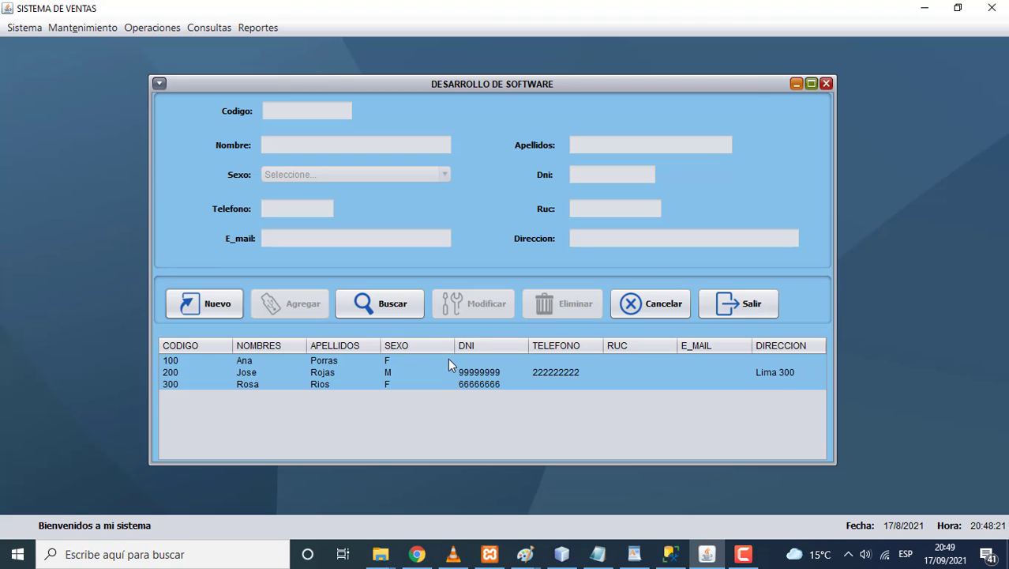
click(385, 312)
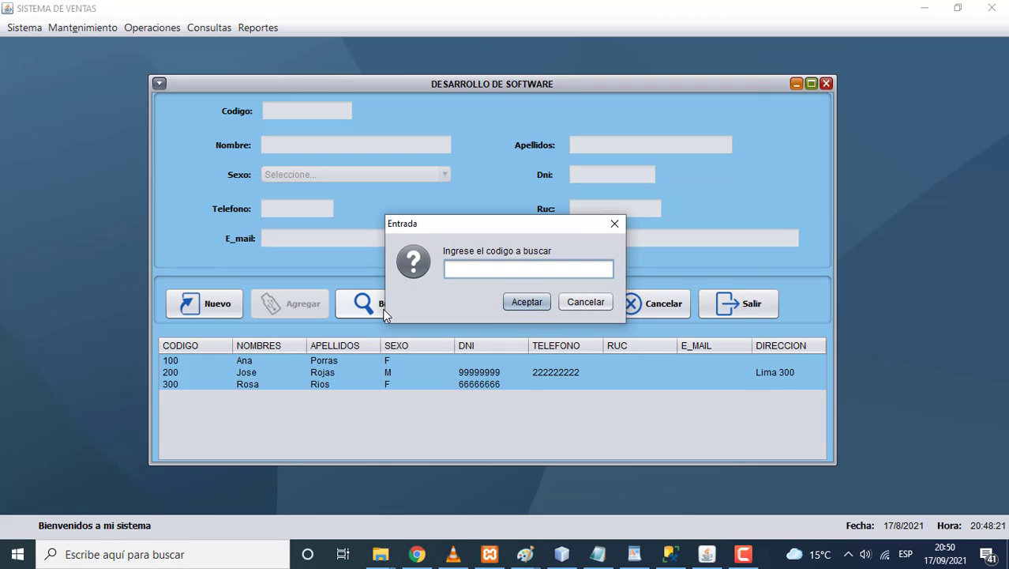
text(300)
click(525, 302)
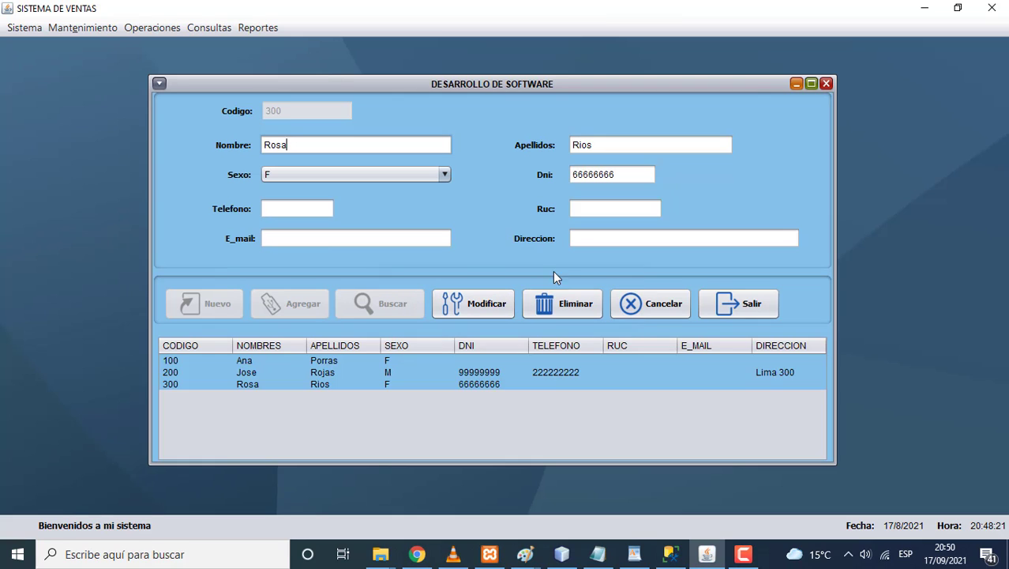
click(583, 209)
text(11111111111)
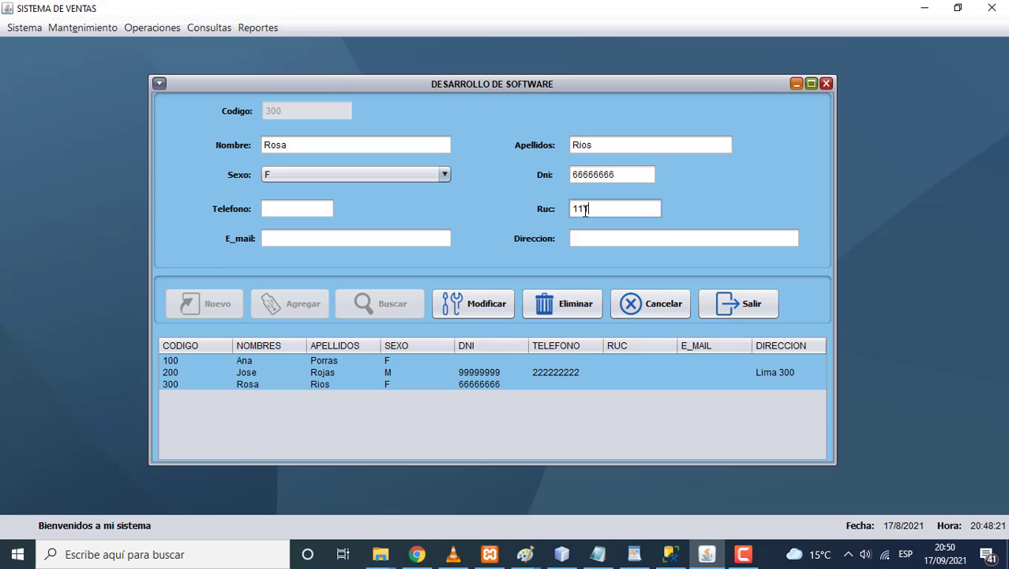
click(485, 302)
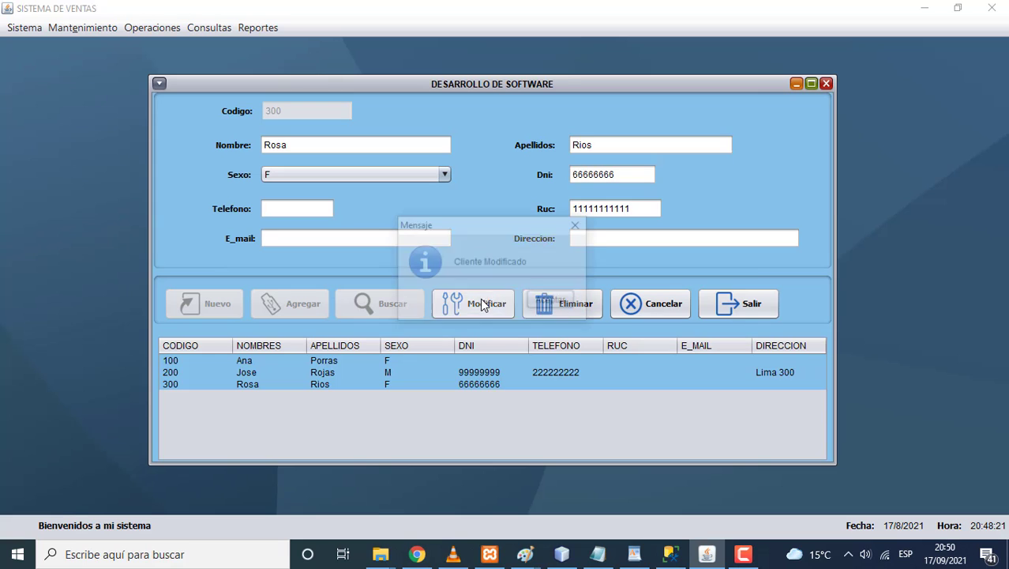
click(543, 304)
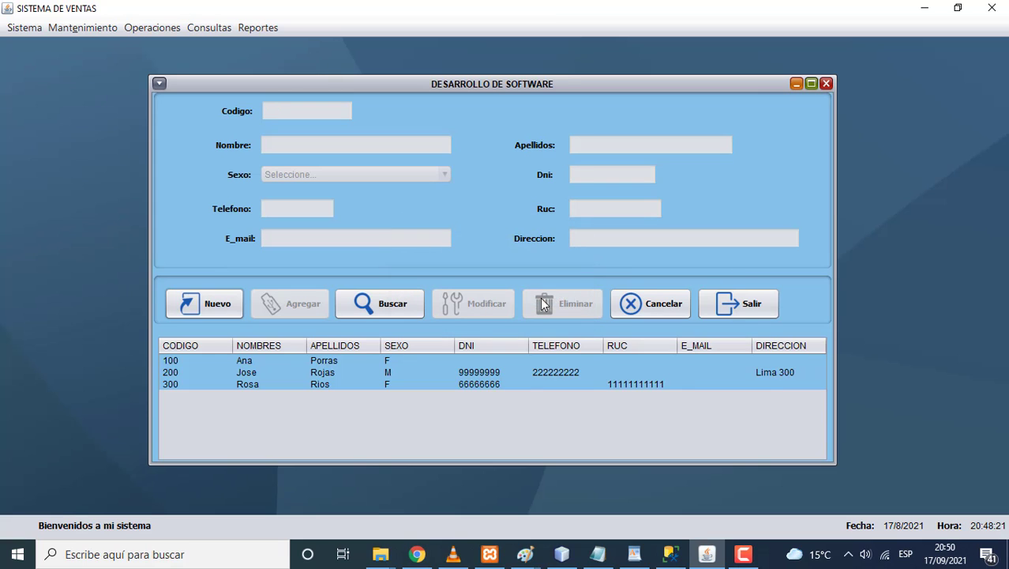
Step: Look up client 100, then cancel without making changes
click(335, 362)
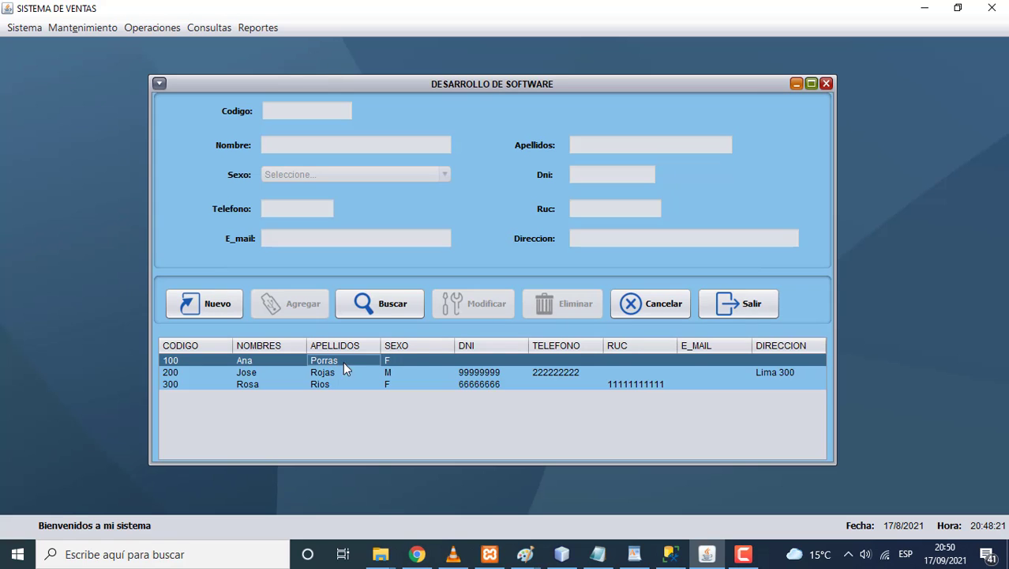
click(393, 308)
text(100)
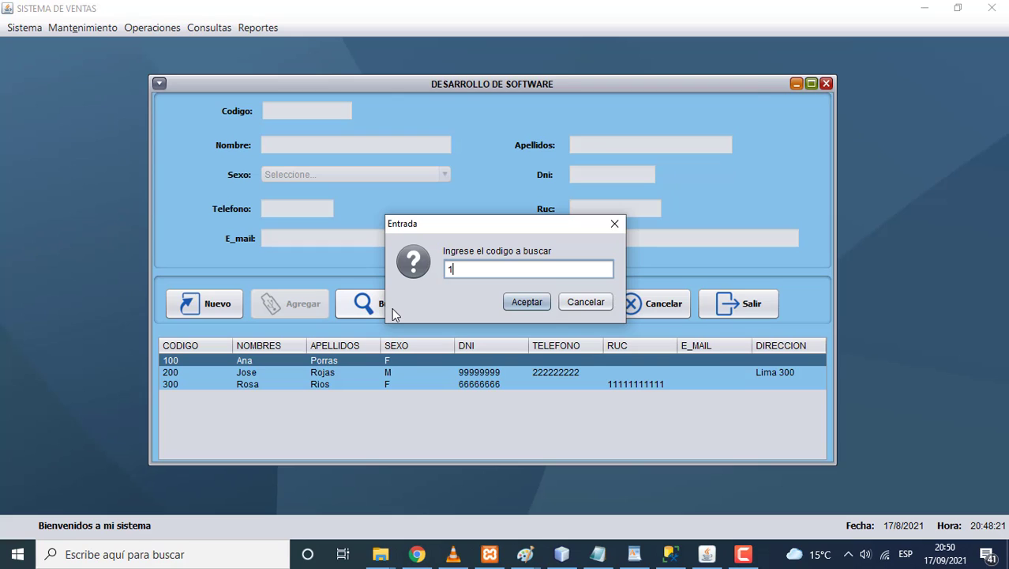
click(526, 302)
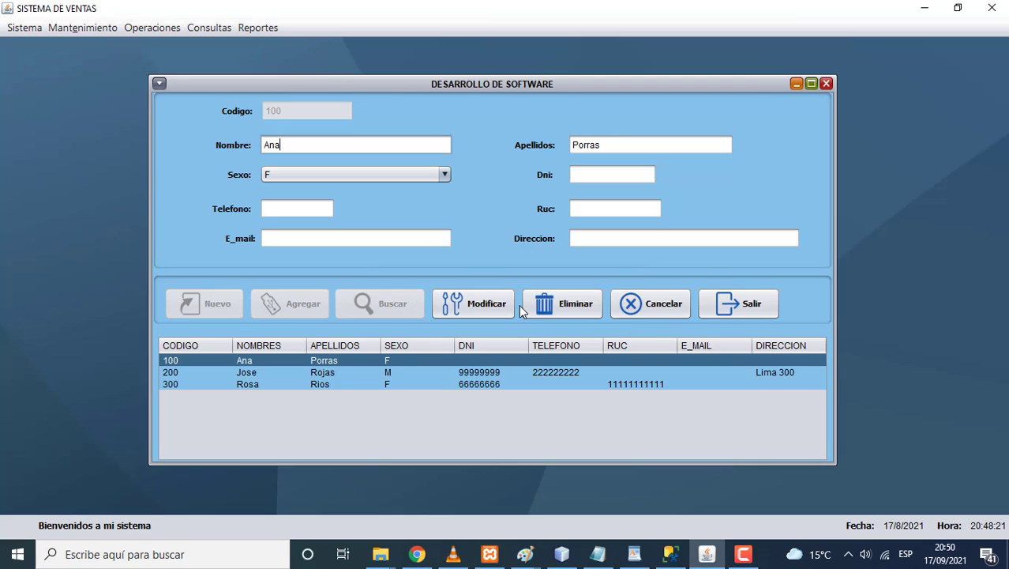
click(652, 313)
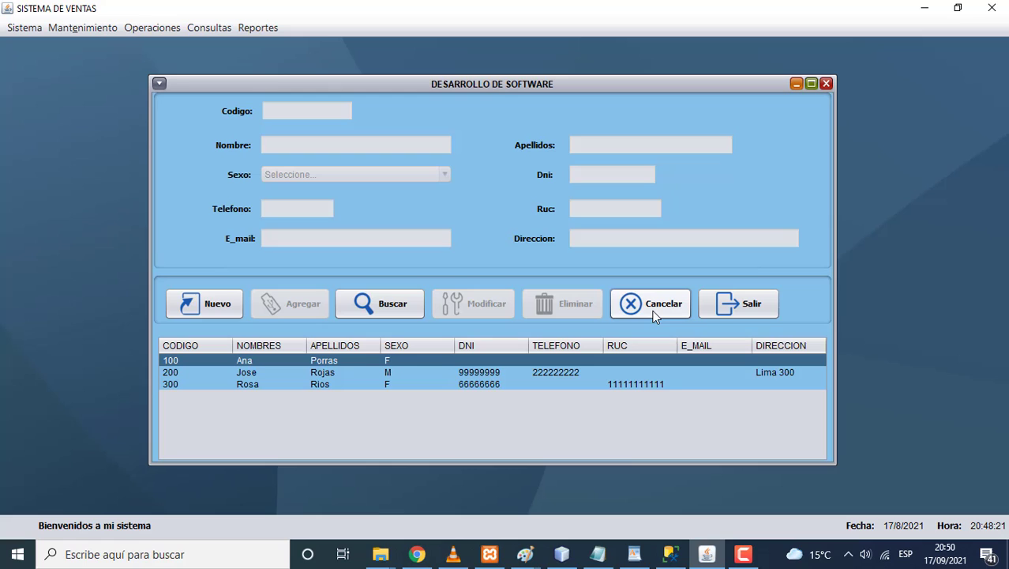
Step: Load client 200 and delete it, confirming the removal
click(395, 308)
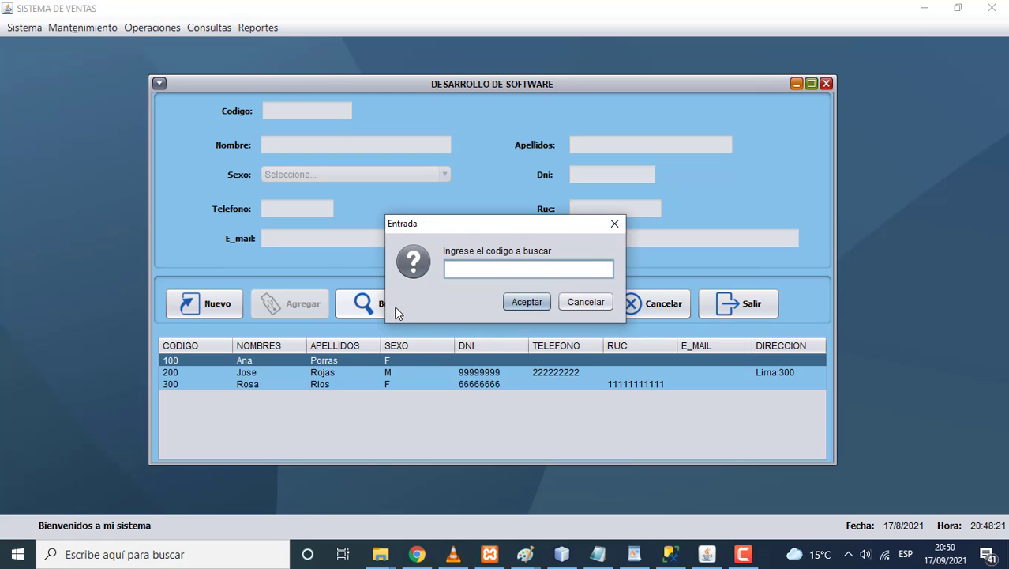
text(200)
click(515, 304)
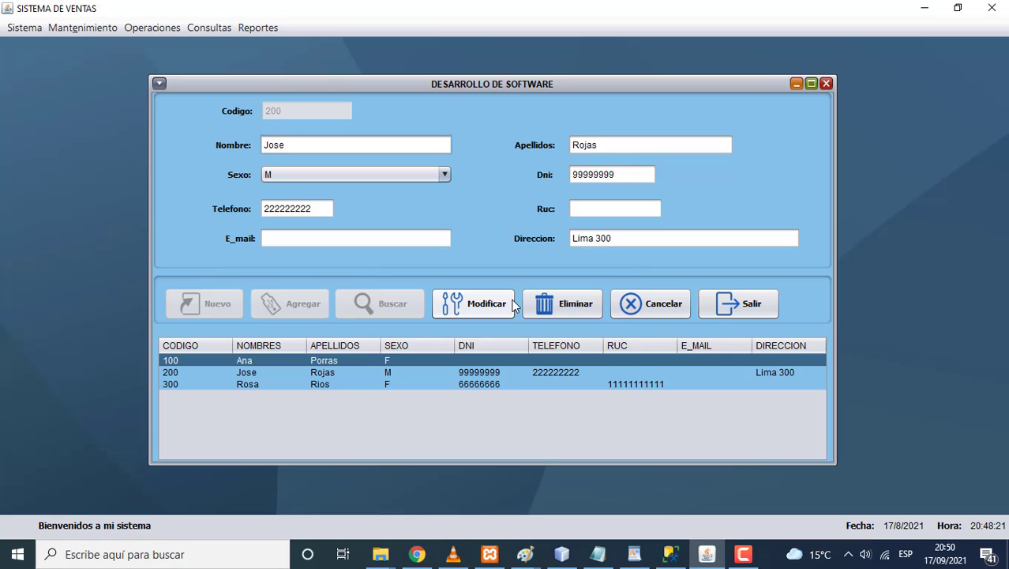
click(552, 305)
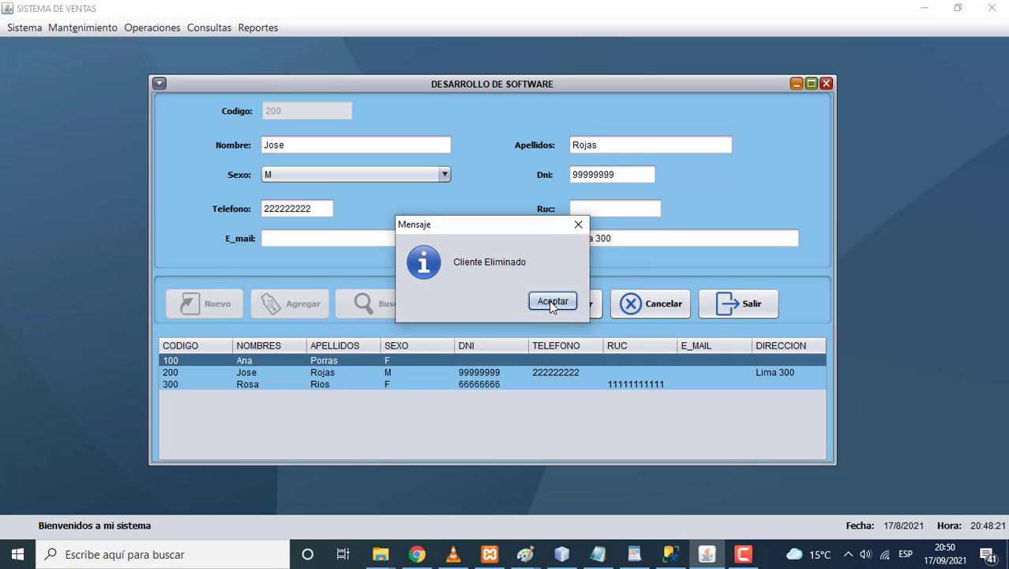
click(553, 302)
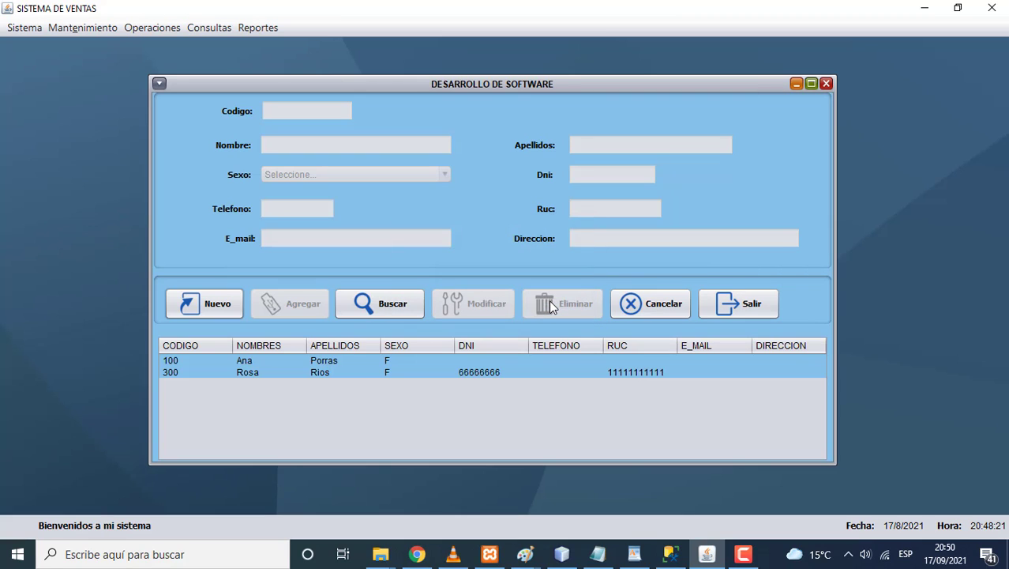
click(223, 307)
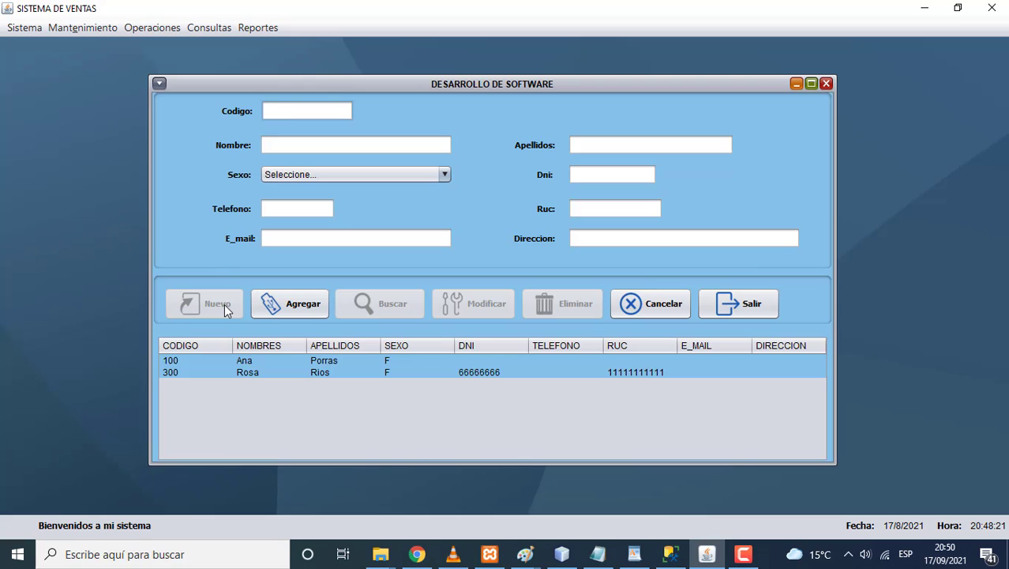
text(500)
key(Tab)
click(284, 147)
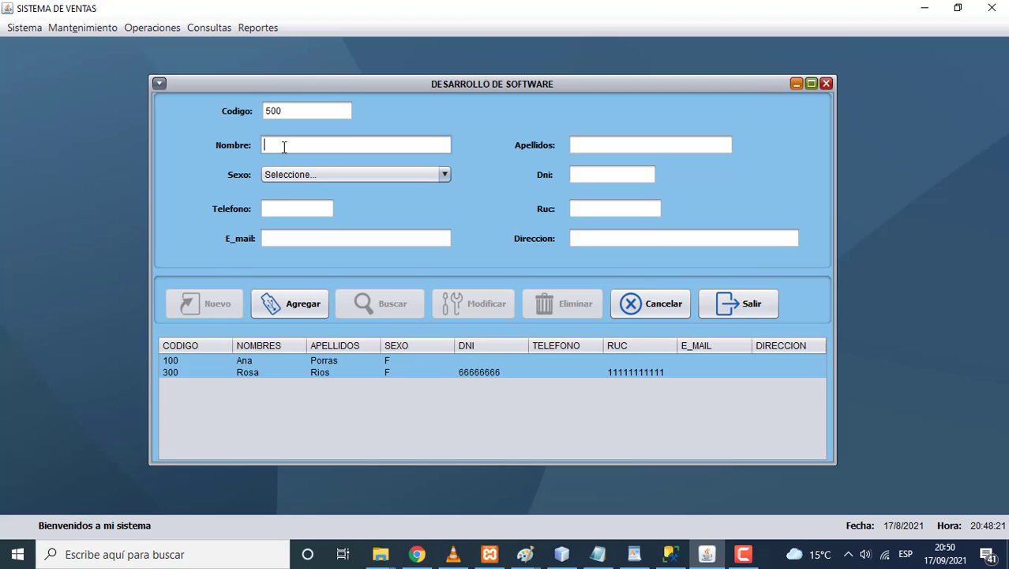
click(594, 145)
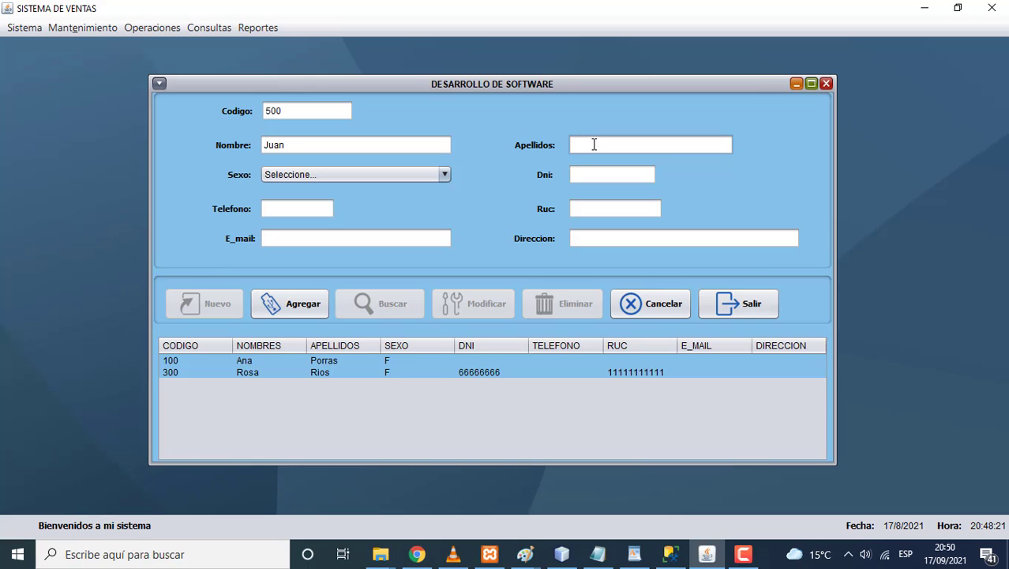
click(442, 174)
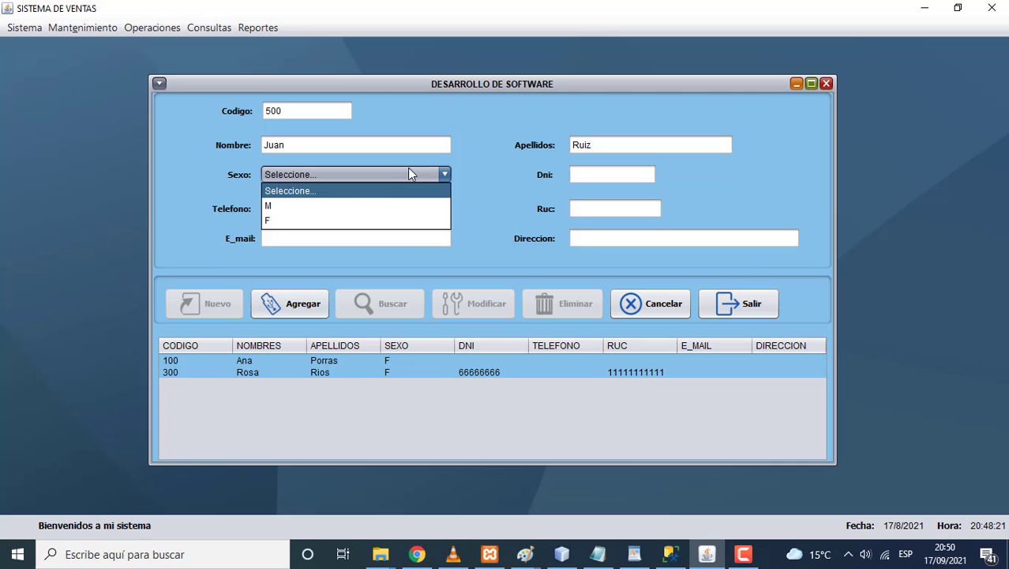
click(341, 203)
click(579, 180)
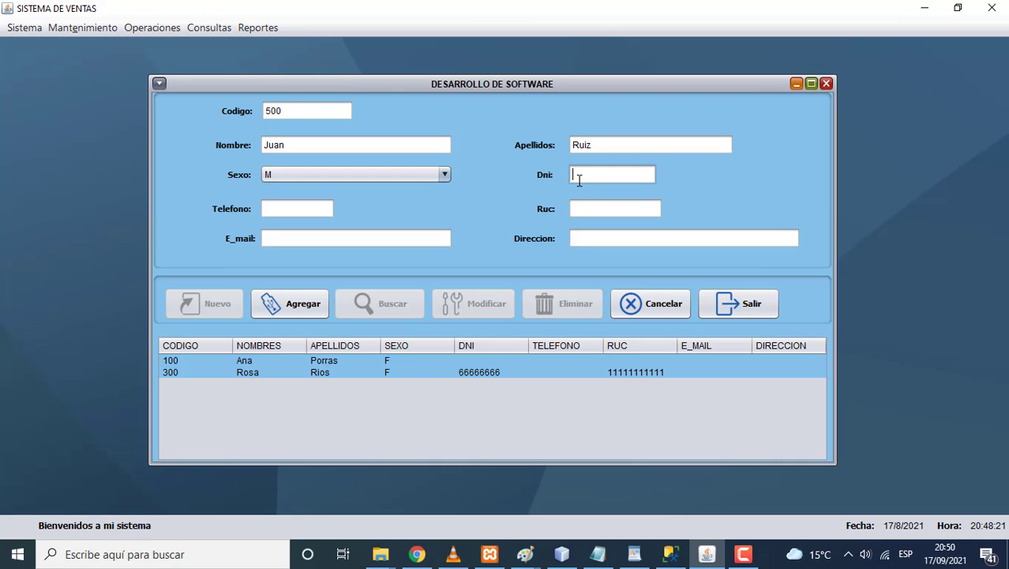
text(44444444)
click(576, 241)
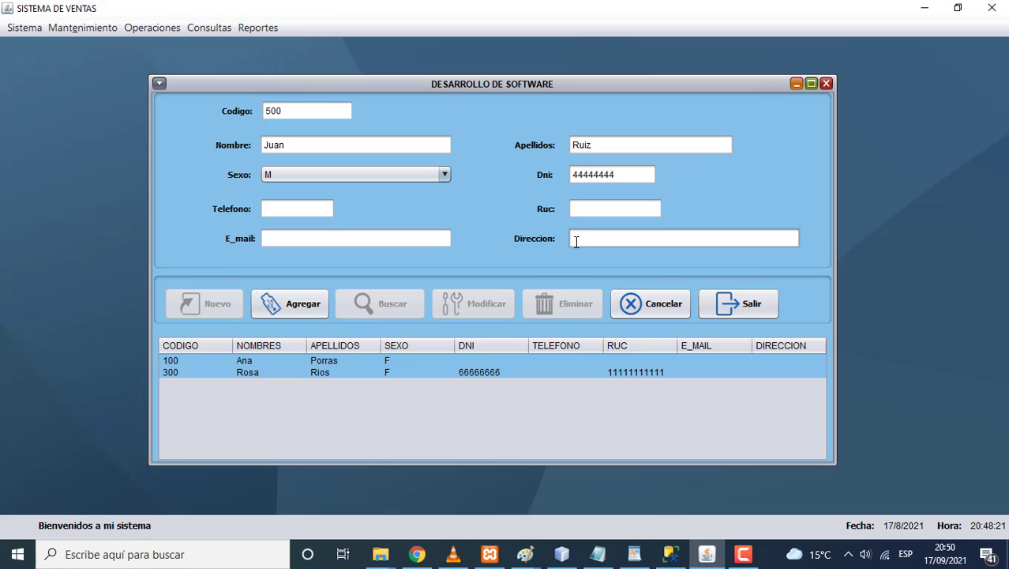
click(319, 307)
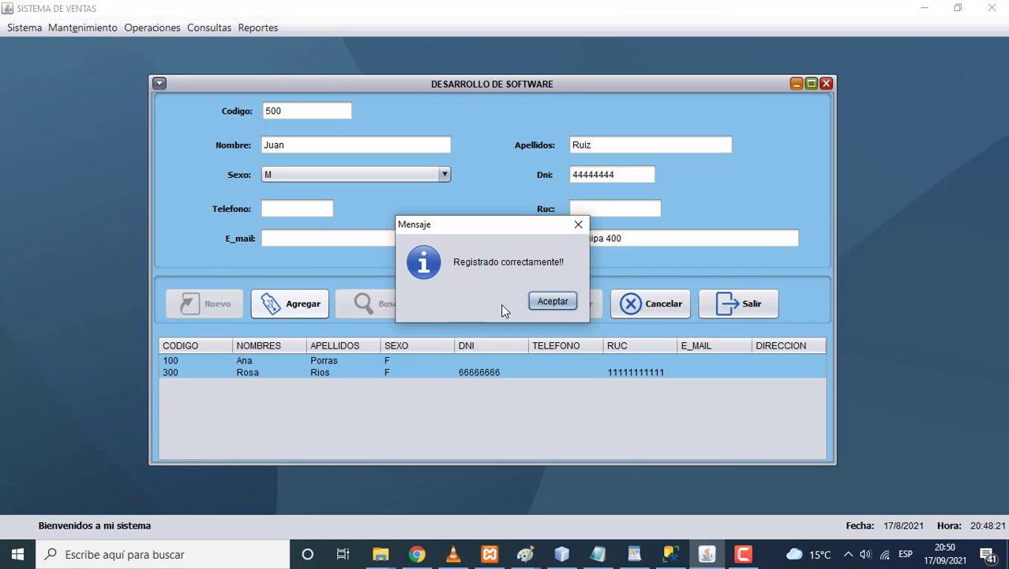
click(537, 304)
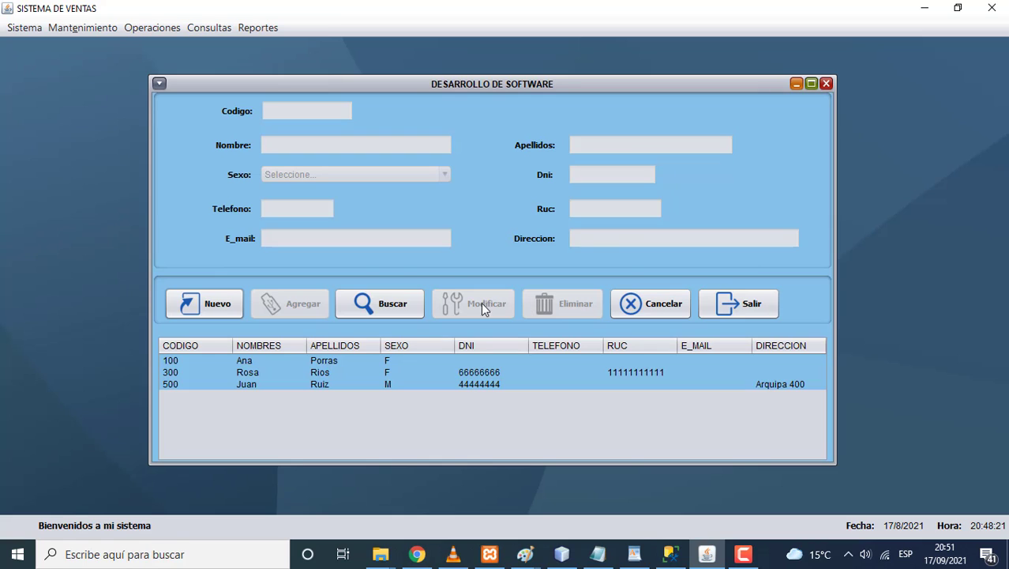
Step: Load client 500, enter the client's e-mail address, and save the modification
click(390, 304)
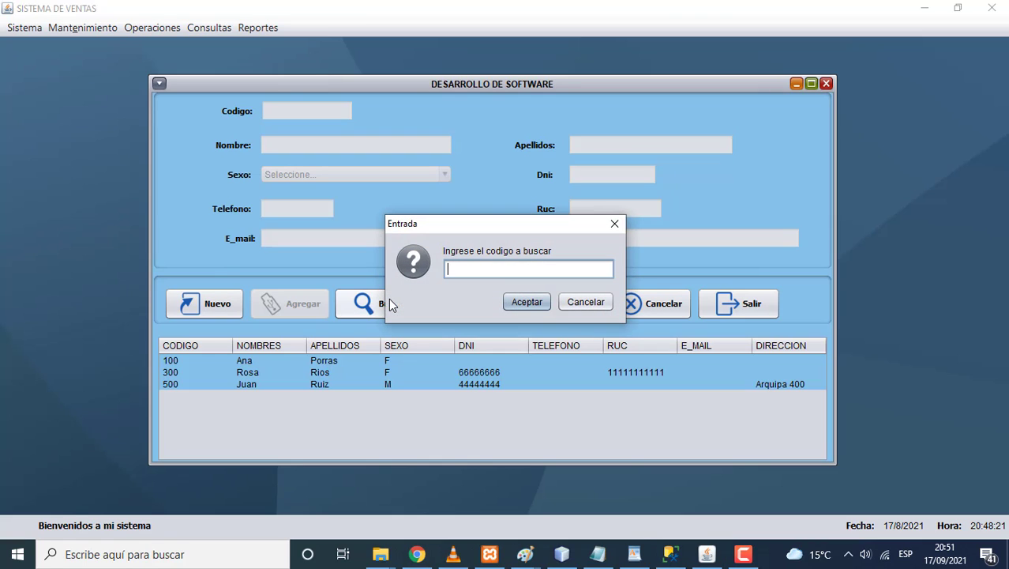
text(500)
click(526, 302)
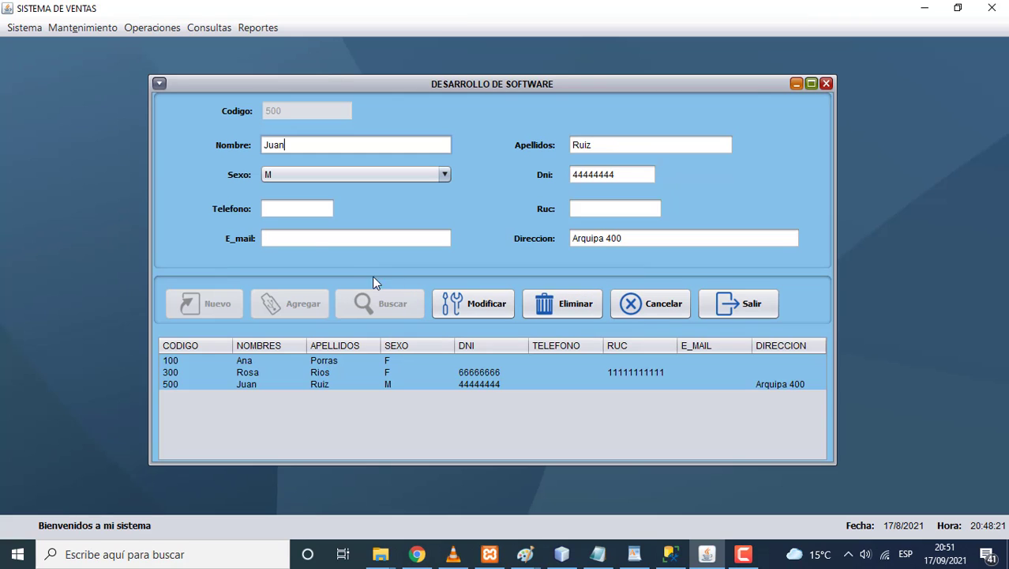
click(302, 245)
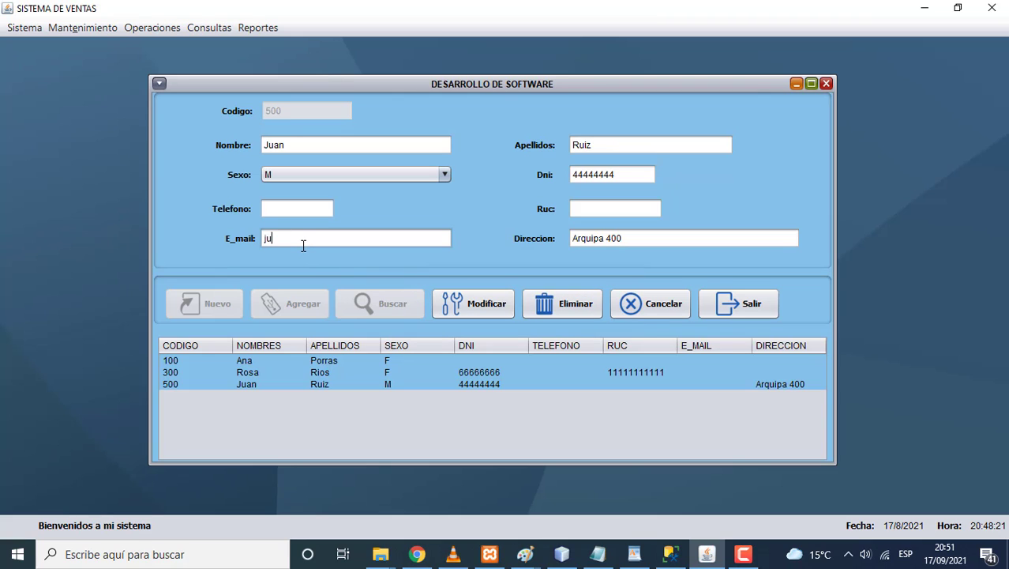
click(472, 297)
click(551, 303)
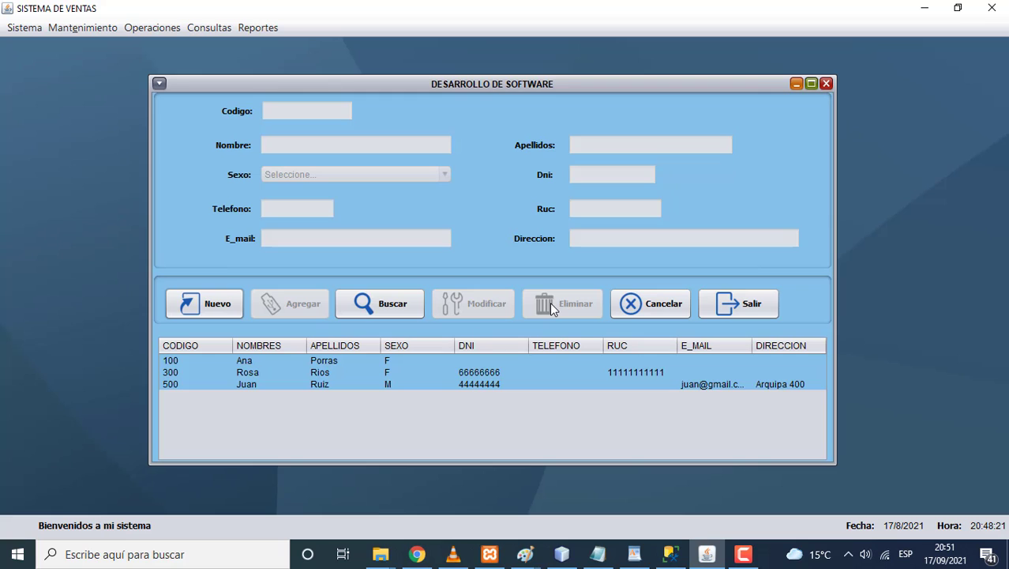
click(736, 555)
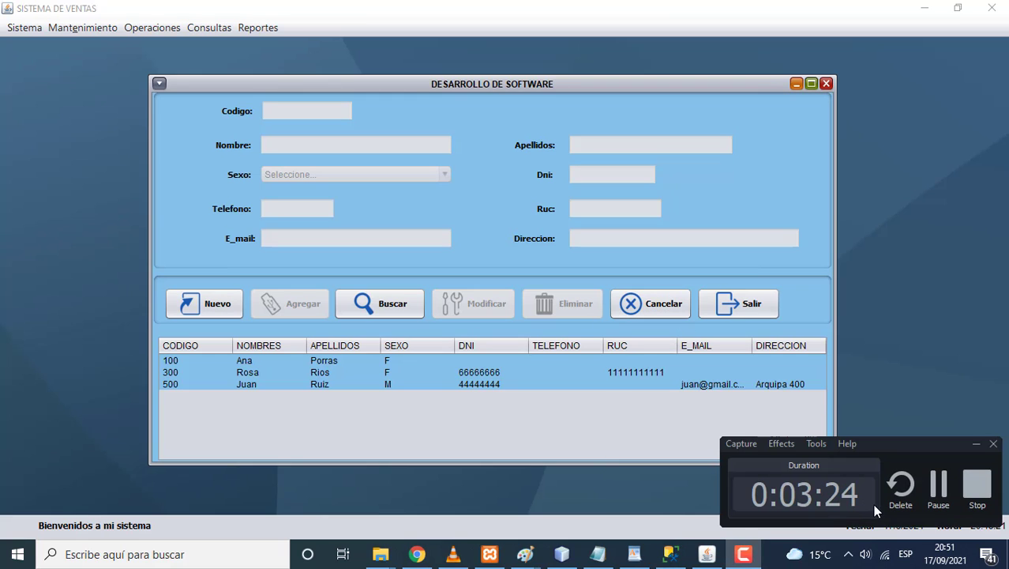